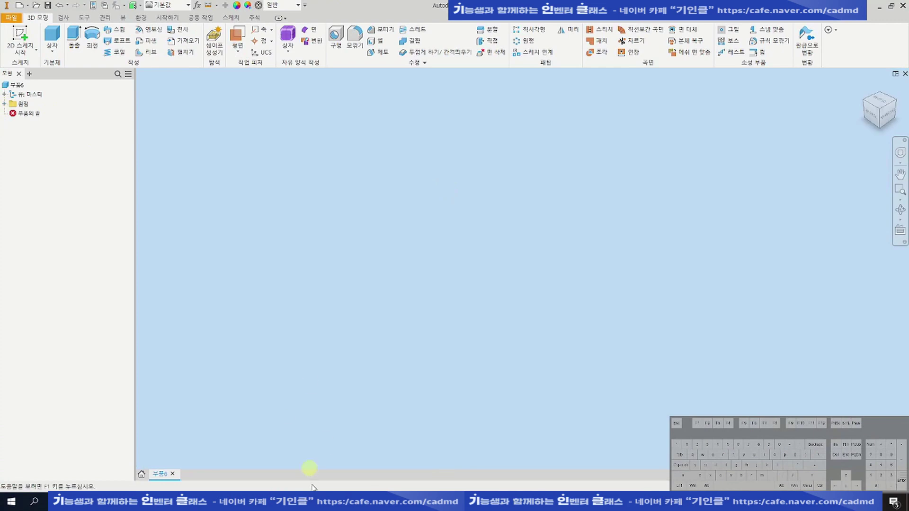
# Switch to the AutoCAD assembly drawing and examine the section of M-type pulley part 5
pyautogui.scroll(-2, 609, 345)
pyautogui.scroll(2, 550, 287)
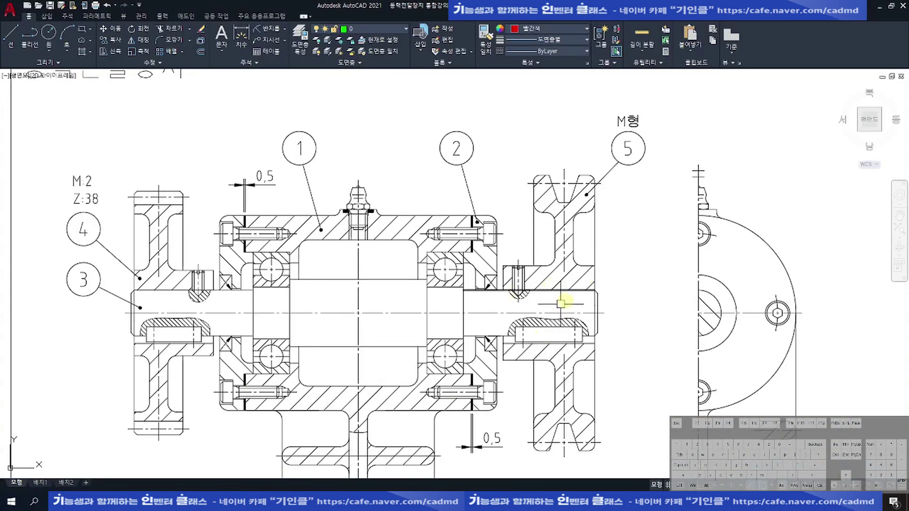
pyautogui.moveTo(584, 284); pyautogui.dragTo(584, 265, button='middle')
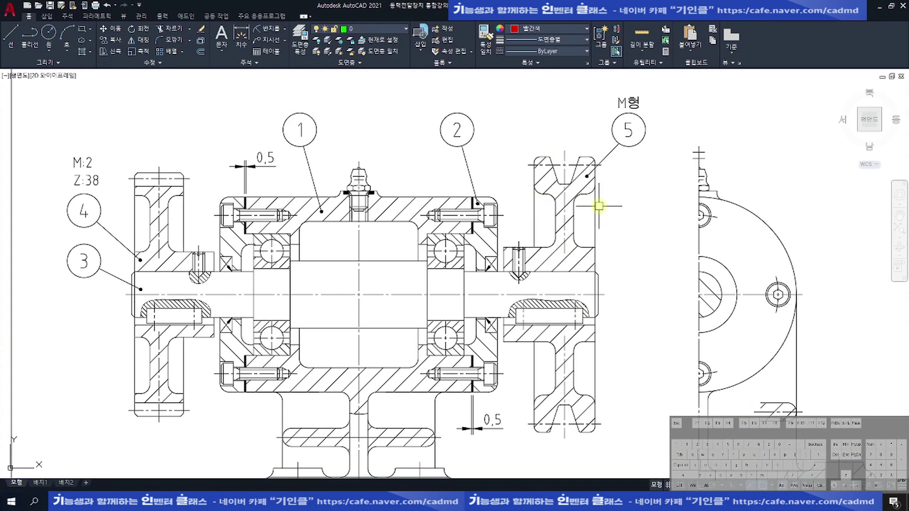
pyautogui.scroll(2, 572, 168)
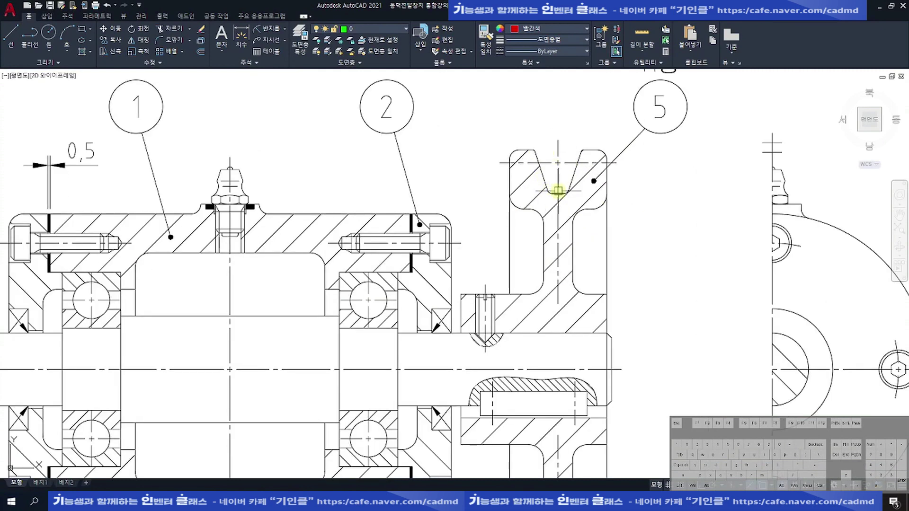
pyautogui.scroll(-4, 548, 184)
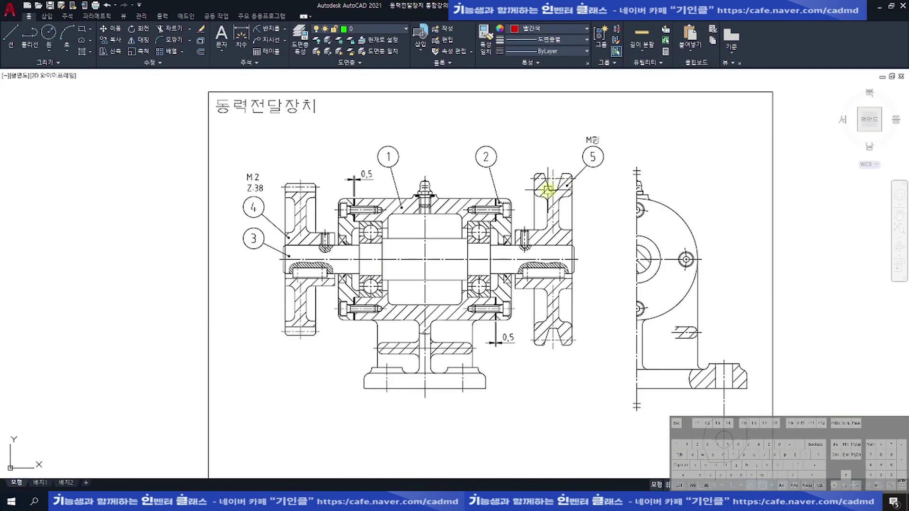
pyautogui.scroll(2, 547, 187)
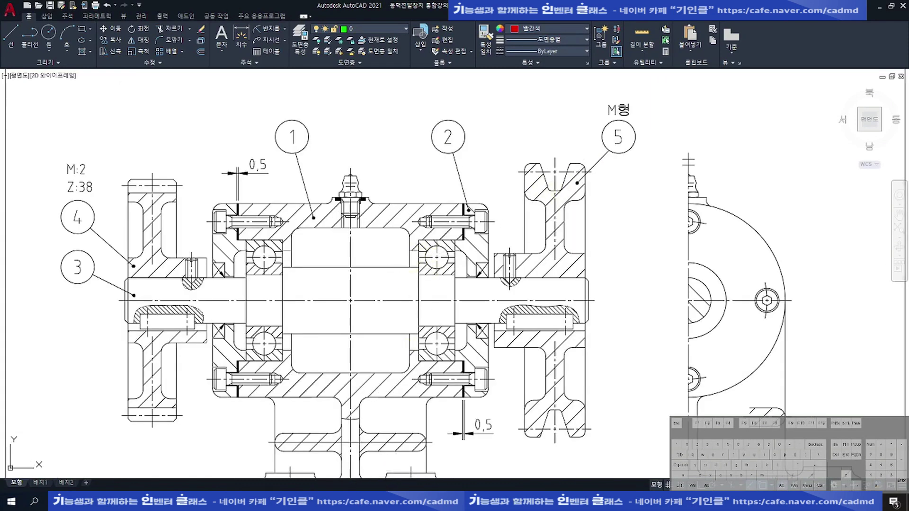
# Switch to Inventor and start a 2D sketch on the YZ plane, viewed from the right side
pyautogui.click(353, 489)
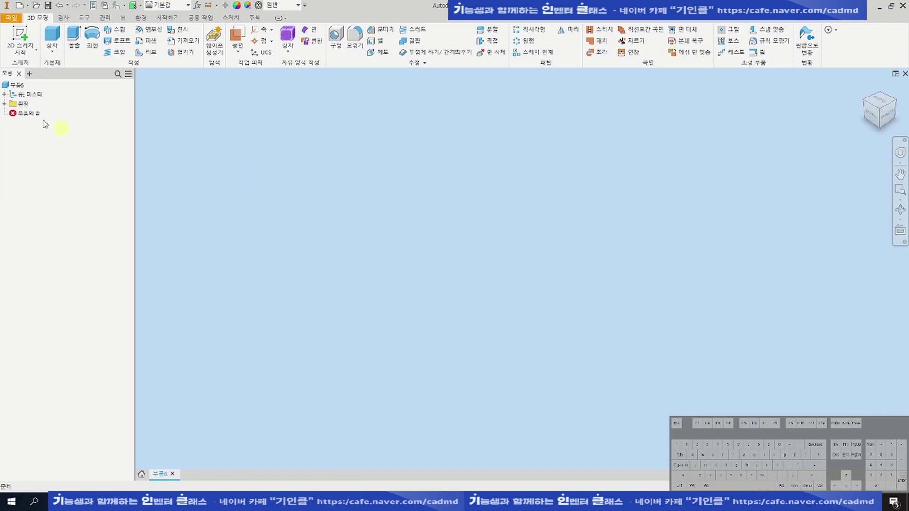
pyautogui.click(5, 104)
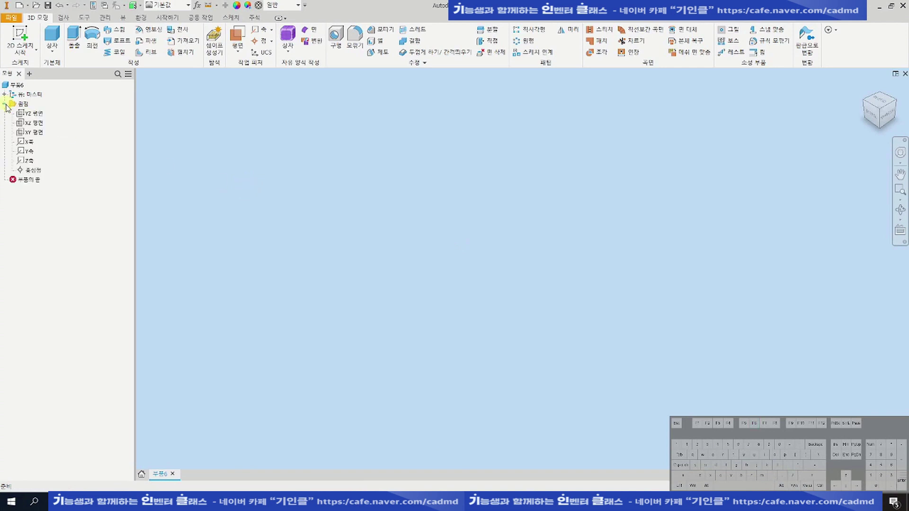
pyautogui.click(38, 115)
pyautogui.press('s')
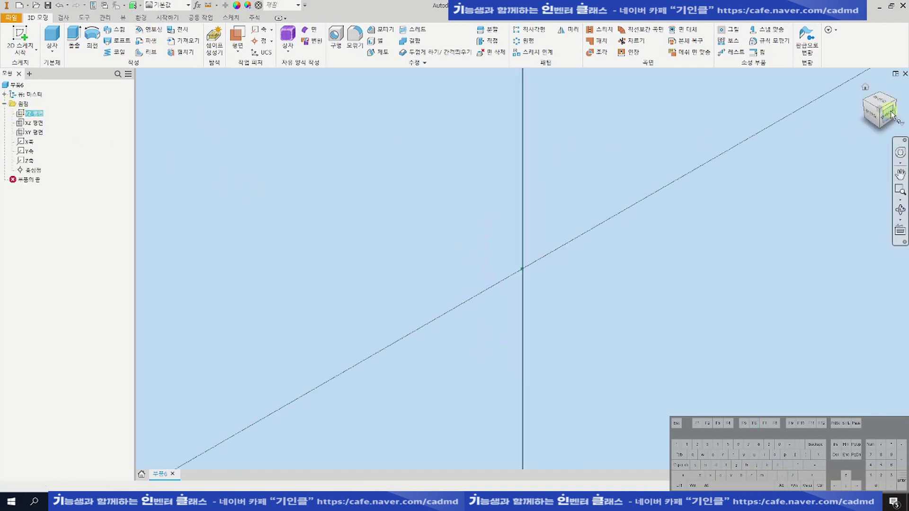
pyautogui.click(888, 114)
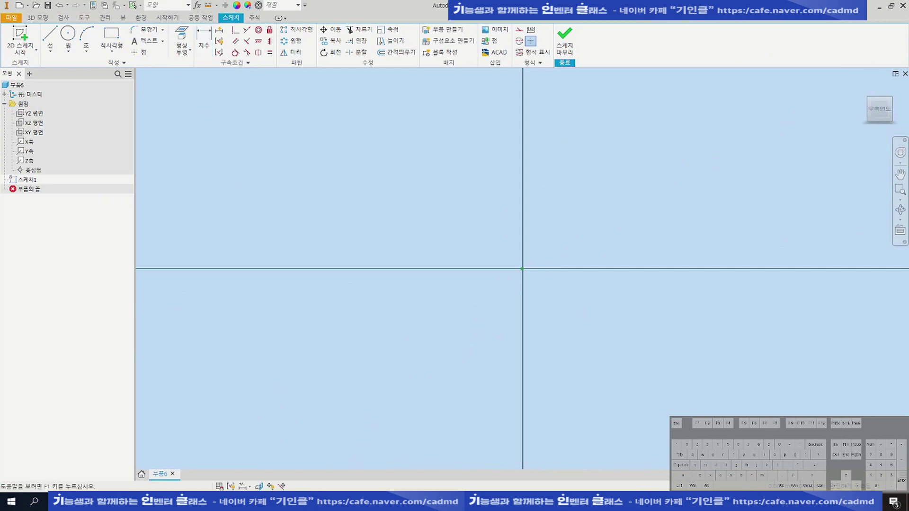
# Sketch an upright rectangle about 107 mm high with its base on the horizontal axis, straddling the origin
pyautogui.click(310, 501)
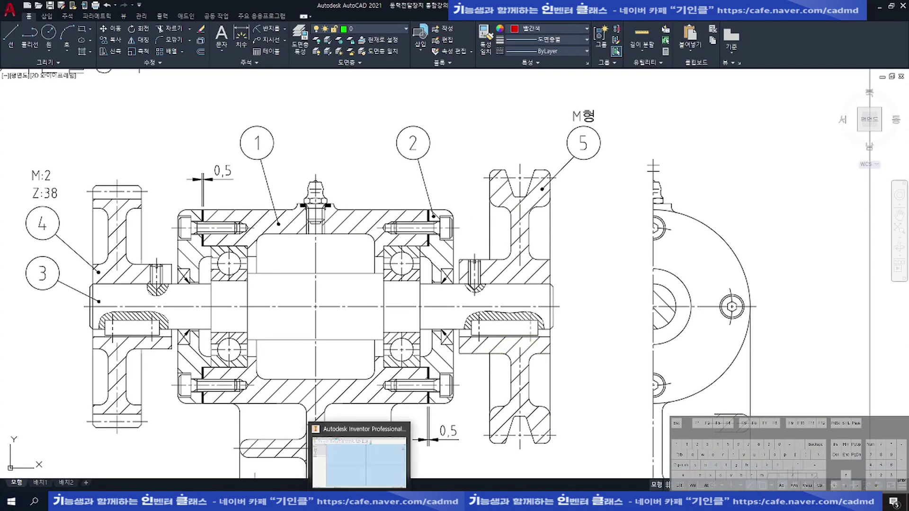
pyautogui.click(352, 499)
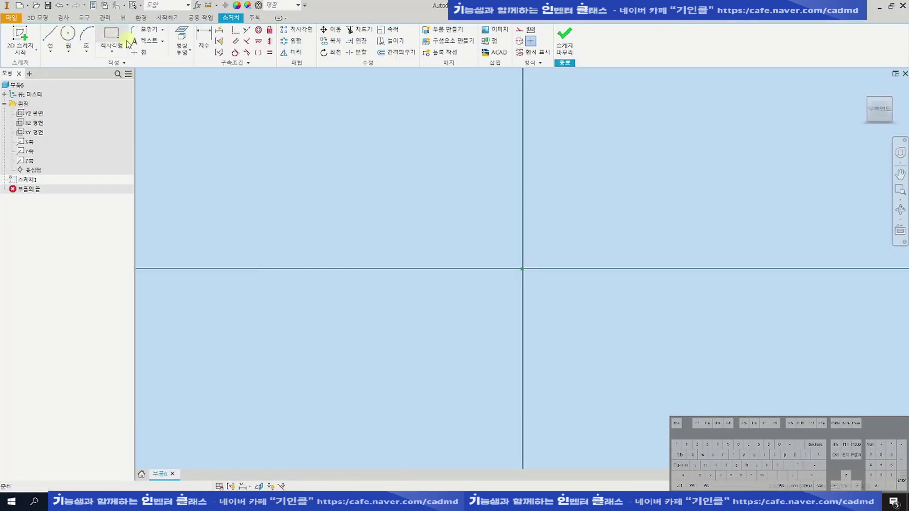
pyautogui.click(102, 38)
pyautogui.click(502, 268)
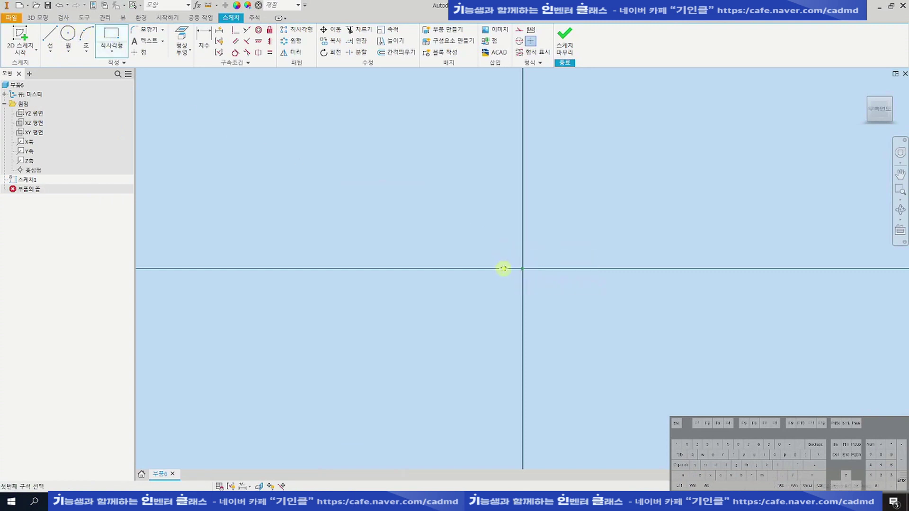
pyautogui.click(548, 142)
pyautogui.press('Escape')
pyautogui.moveTo(550, 181); pyautogui.dragTo(511, 211, button='middle')
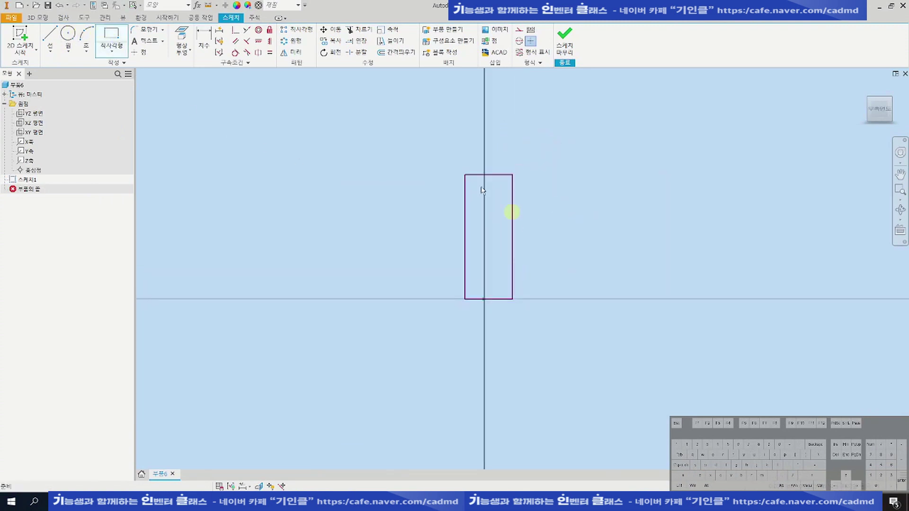
# Make the midpoint of the rectangle's bottom edge coincident with the sketch origin
pyautogui.click(238, 31)
pyautogui.scroll(-3, 489, 299)
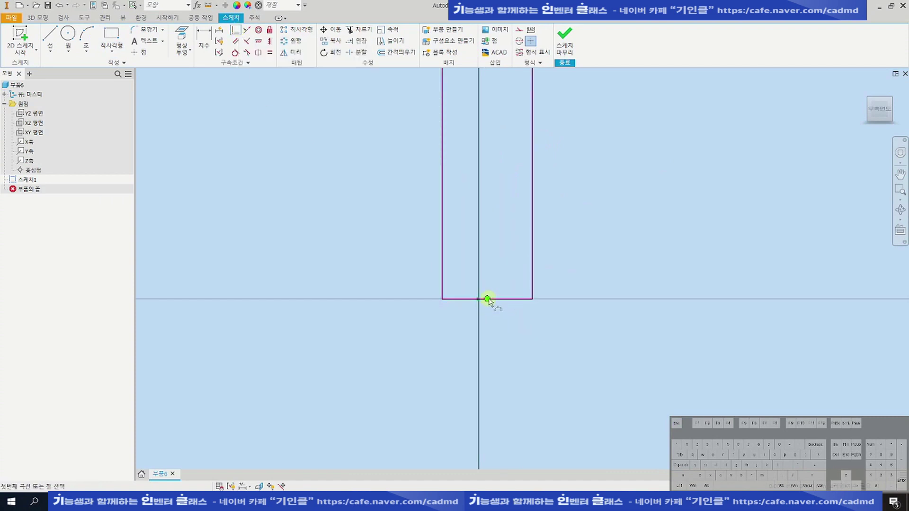
pyautogui.click(488, 299)
pyautogui.click(477, 300)
pyautogui.scroll(3, 476, 311)
pyautogui.scroll(-3, 500, 288)
pyautogui.press('Escape')
# Convert the rectangle's bottom edge to a centerline
pyautogui.click(490, 313)
pyautogui.click(519, 41)
pyautogui.scroll(5, 478, 298)
pyautogui.moveTo(507, 240); pyautogui.dragTo(503, 265, button='middle')
pyautogui.press('Escape')
pyautogui.press('F3')
pyautogui.scroll(-2, 487, 301)
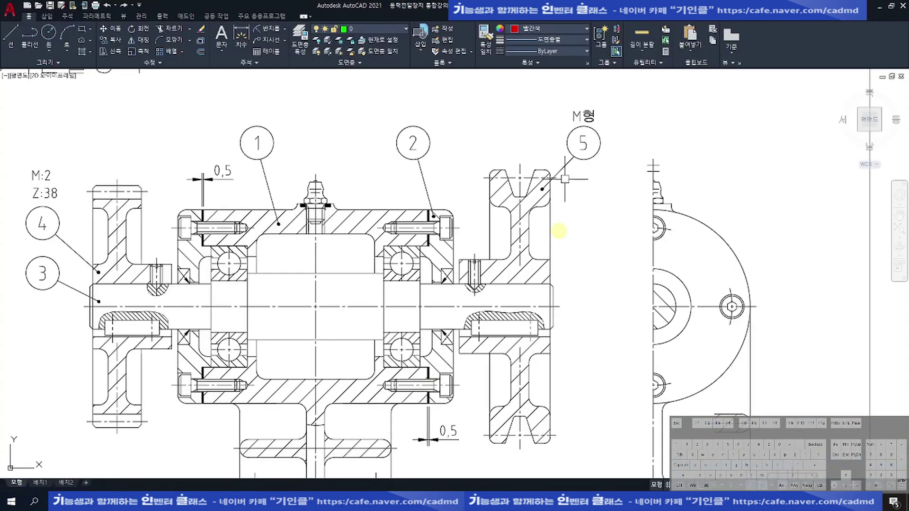
pyautogui.scroll(3, 552, 178)
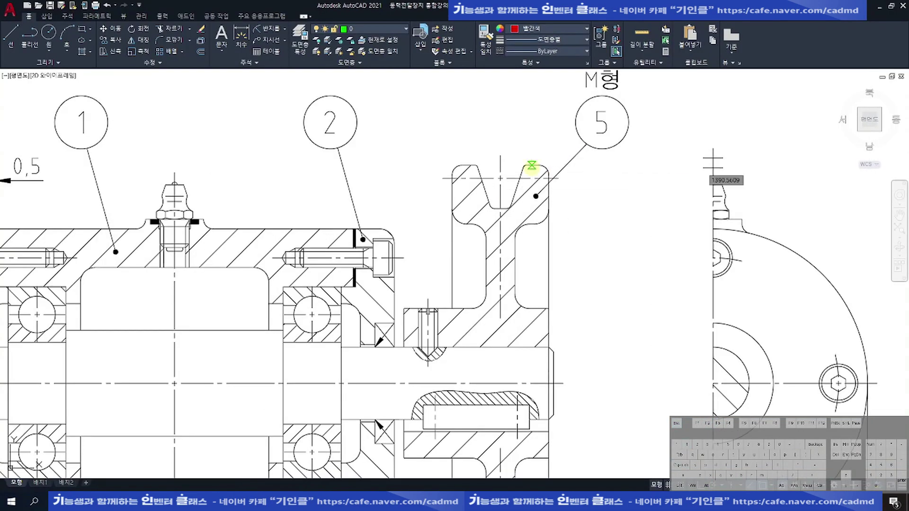
pyautogui.scroll(1, 556, 361)
pyautogui.moveTo(556, 361); pyautogui.dragTo(553, 321, button='middle')
pyautogui.scroll(-1, 552, 322)
pyautogui.moveTo(552, 416); pyautogui.dragTo(550, 392, button='middle')
pyautogui.scroll(1, 548, 390)
pyautogui.click(526, 430)
pyautogui.scroll(-2, 557, 402)
pyautogui.moveTo(558, 313); pyautogui.dragTo(556, 338, button='middle')
pyautogui.press('Escape')
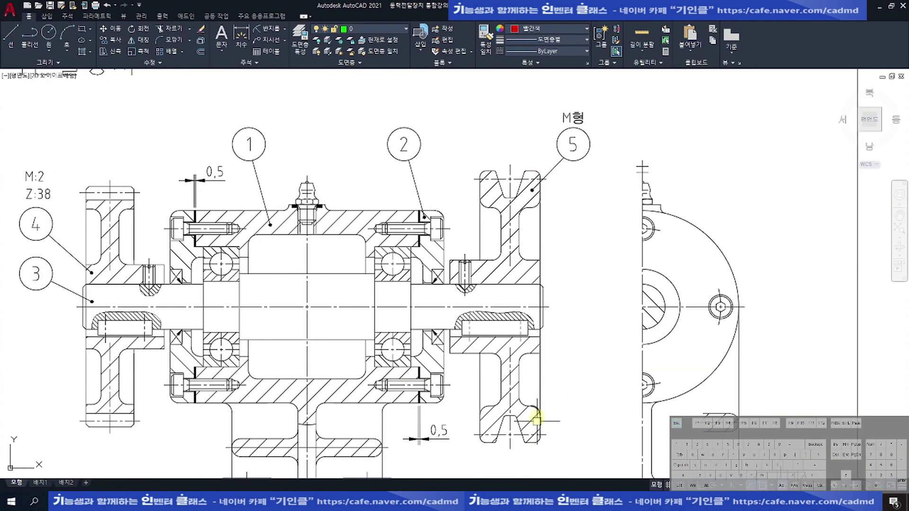
# Measure the outer diameter of pulley part 5 in the AutoCAD drawing with a temporary dimension from bottom to top rim
pyautogui.scroll(2, 540, 431)
pyautogui.press('space')
pyautogui.click(532, 448)
pyautogui.moveTo(532, 94); pyautogui.dragTo(547, 215, button='middle')
pyautogui.click(552, 139)
pyautogui.scroll(-2, 565, 152)
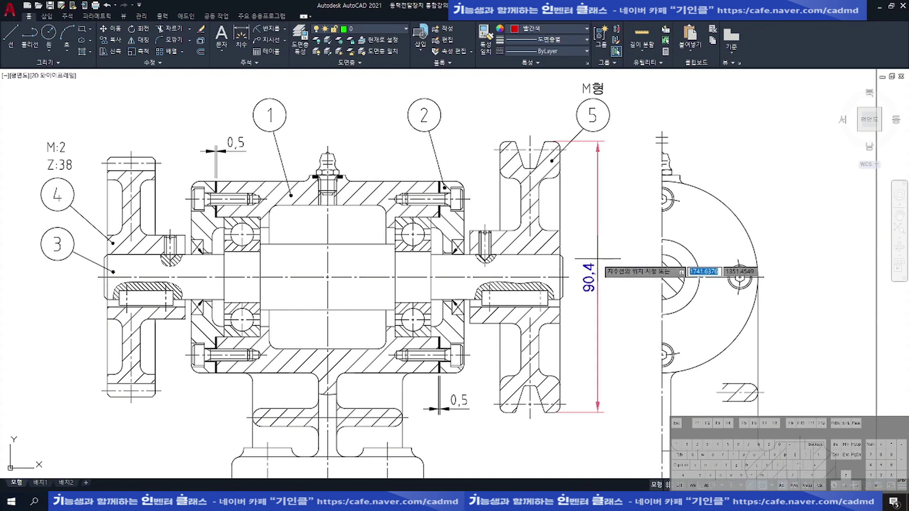
pyautogui.press('Escape')
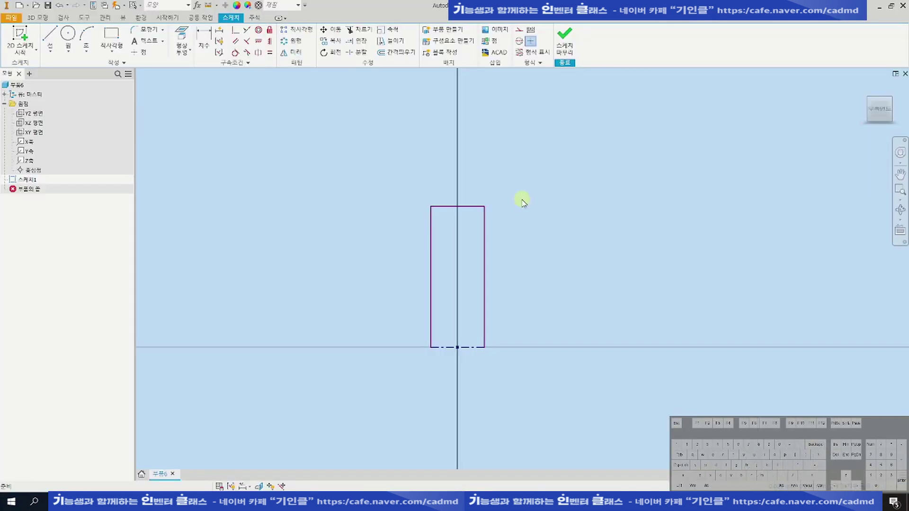
# Dimension the rectangle's top edge in the Inventor sketch as a 90.5 mm diameter about the centerline
pyautogui.click(478, 207)
pyautogui.click(473, 344)
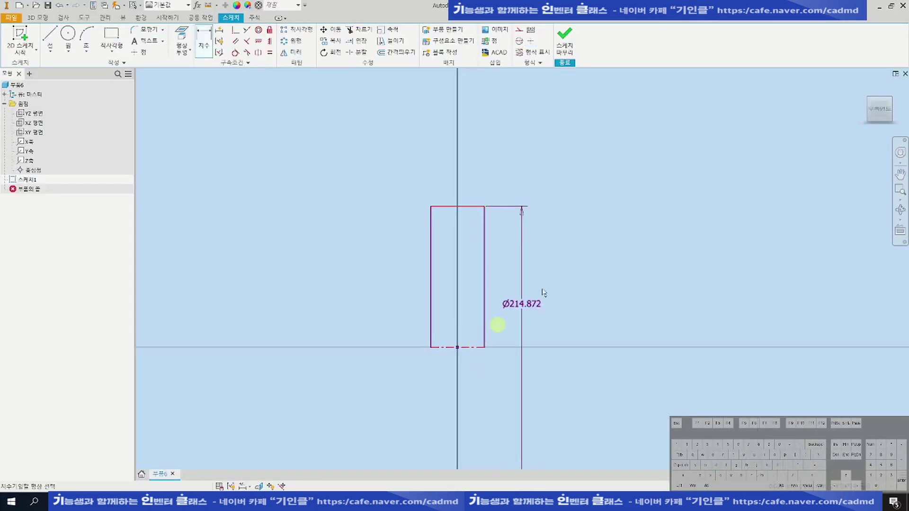
pyautogui.click(560, 275)
pyautogui.write('90.5')
pyautogui.press('Return')
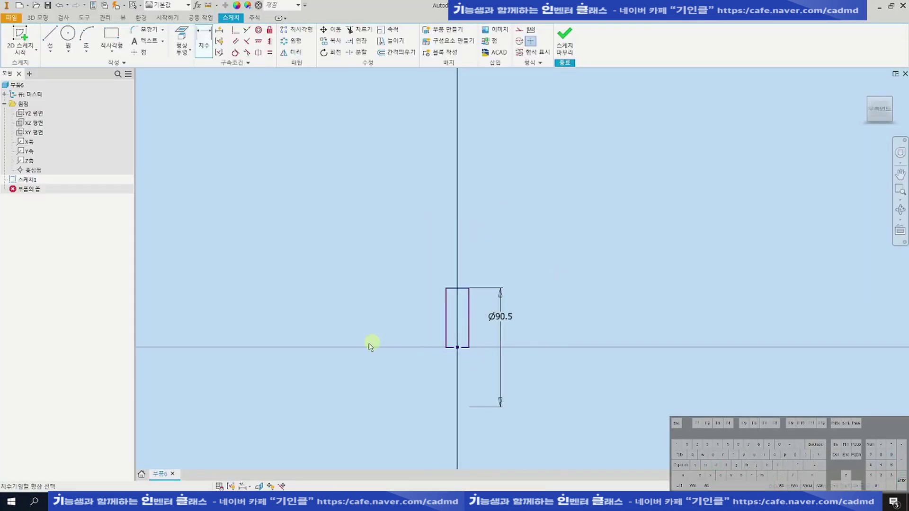
pyautogui.scroll(3, 419, 379)
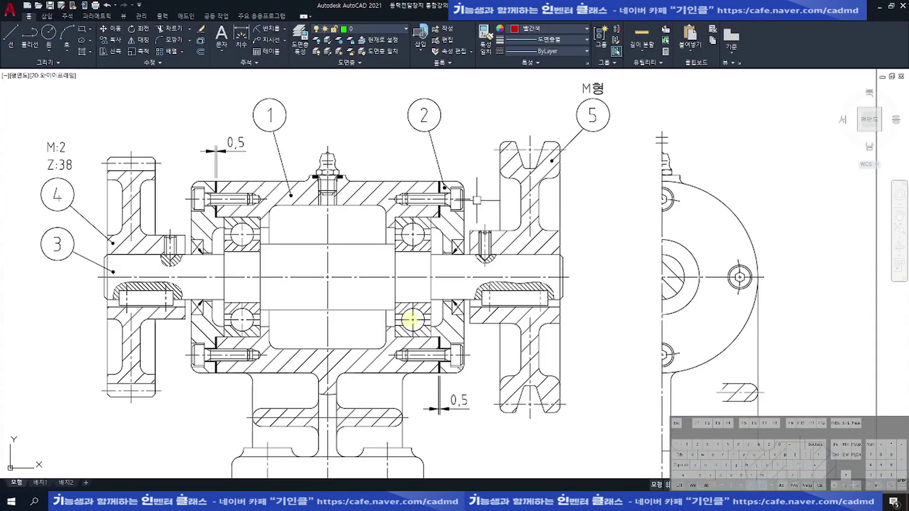
# Measure the width of the pulley's upper rim in the AutoCAD drawing
pyautogui.moveTo(477, 201); pyautogui.dragTo(479, 217, button='middle')
pyautogui.scroll(2, 502, 182)
pyautogui.press('space')
pyautogui.click(503, 211)
pyautogui.scroll(-1, 599, 217)
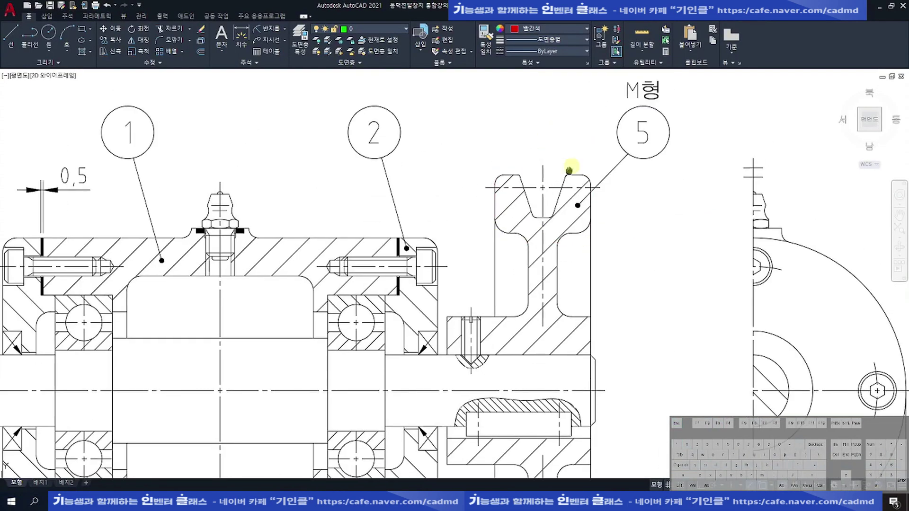
pyautogui.click(574, 172)
pyautogui.press('Escape')
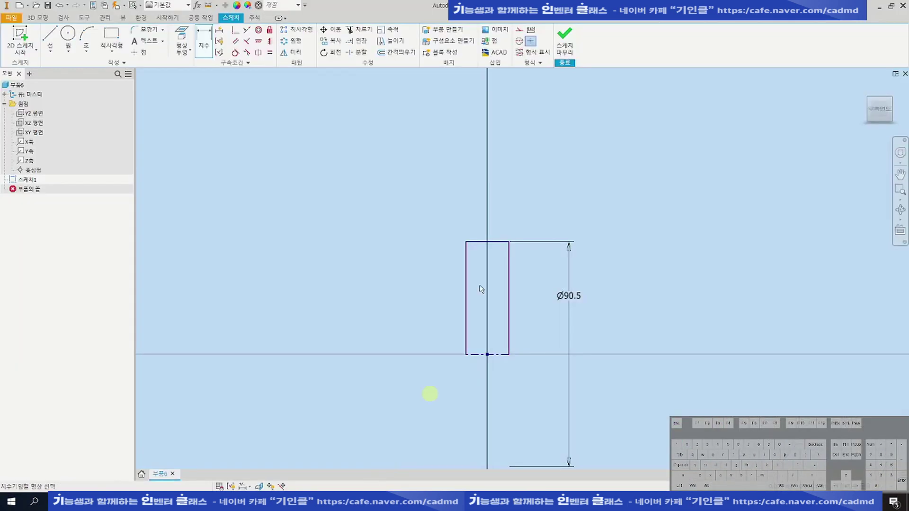
# Dimension the rectangle's width in the Inventor sketch as 20 mm
pyautogui.click(495, 243)
pyautogui.click(507, 150)
pyautogui.write('20')
pyautogui.press('Return')
pyautogui.scroll(3, 490, 279)
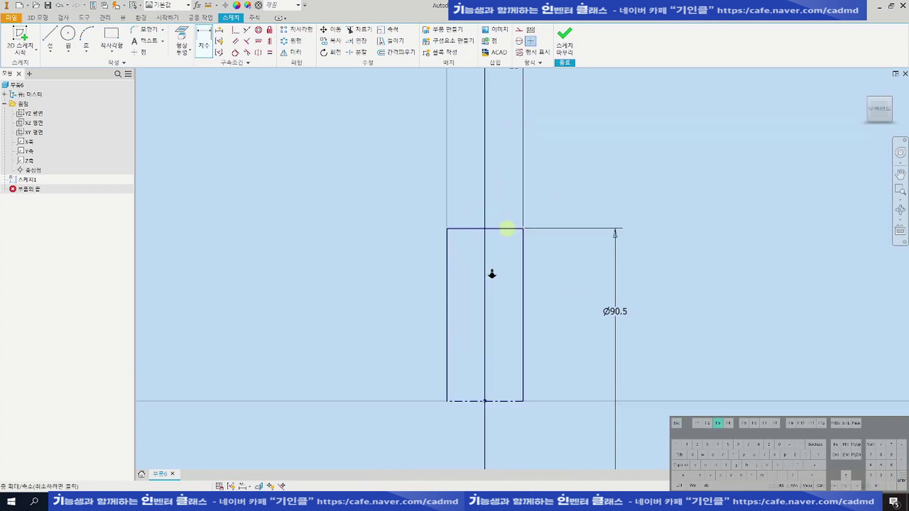
# Draw a tapered, flat-bottomed groove profile about 12 mm deep, starting and ending on the rectangle's top edge
pyautogui.click(55, 41)
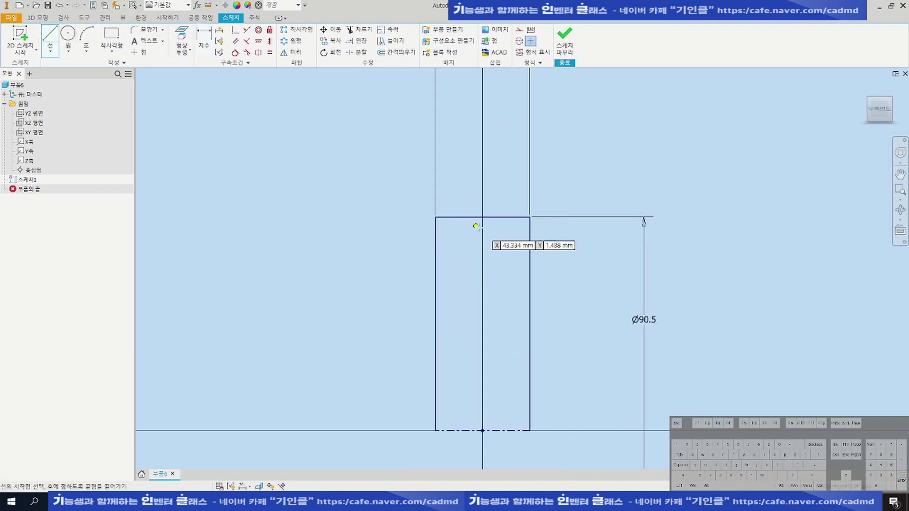
pyautogui.click(456, 217)
pyautogui.scroll(3, 456, 217)
pyautogui.click(479, 323)
pyautogui.click(524, 323)
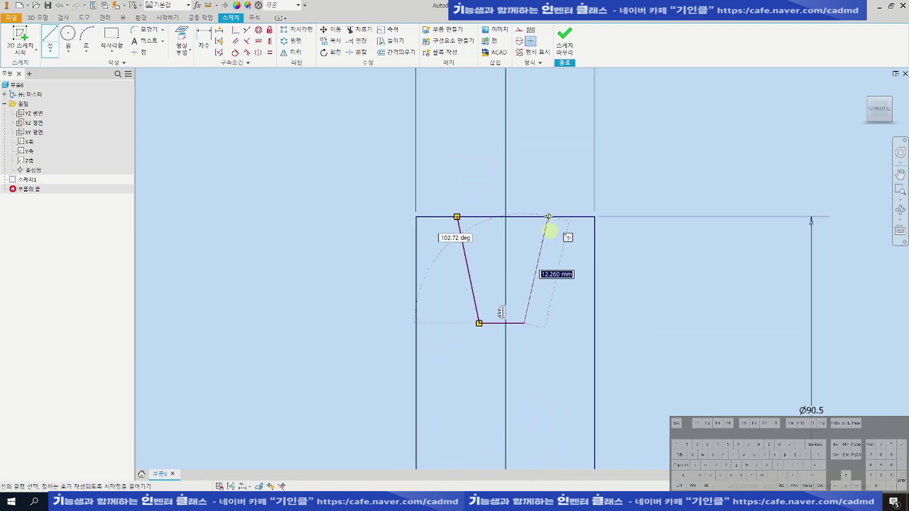
pyautogui.click(547, 217)
pyautogui.scroll(-3, 550, 237)
# Align the midpoint of the groove's bottom line with the sketch origin using a Horizontal constraint
pyautogui.click(270, 42)
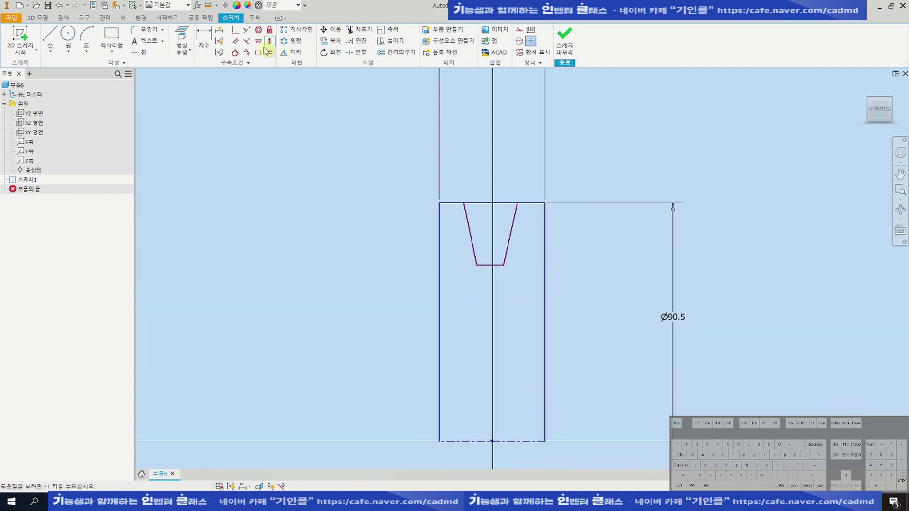
pyautogui.click(487, 264)
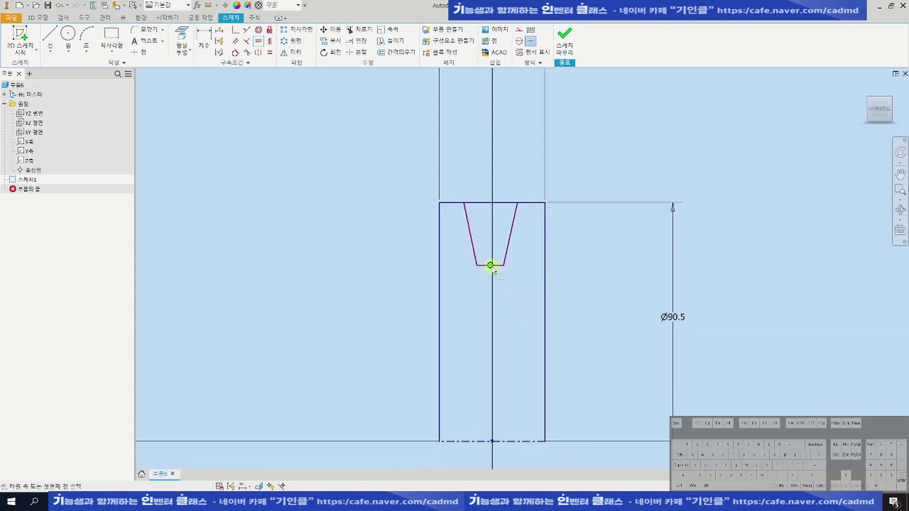
pyautogui.click(493, 441)
pyautogui.press('Escape')
pyautogui.scroll(2, 515, 219)
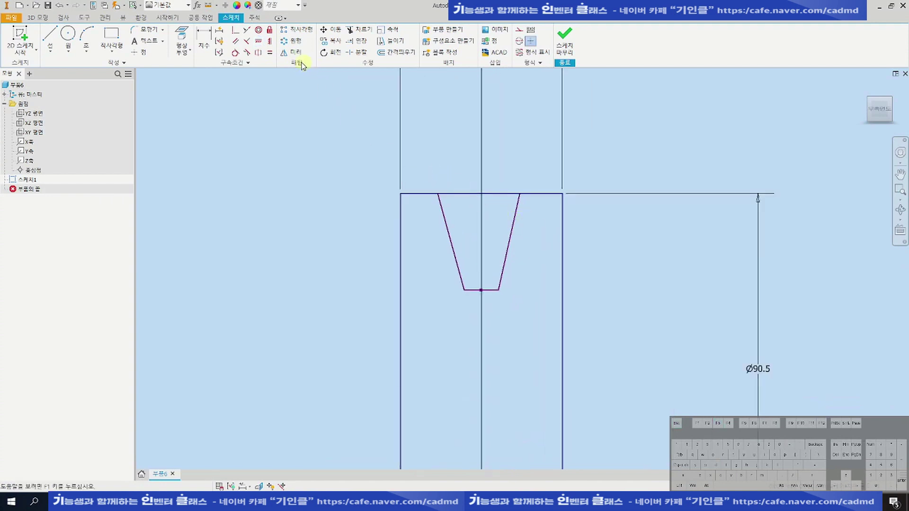
# Apply an Equal constraint to the two sloped sides of the groove
pyautogui.click(269, 53)
pyautogui.click(439, 220)
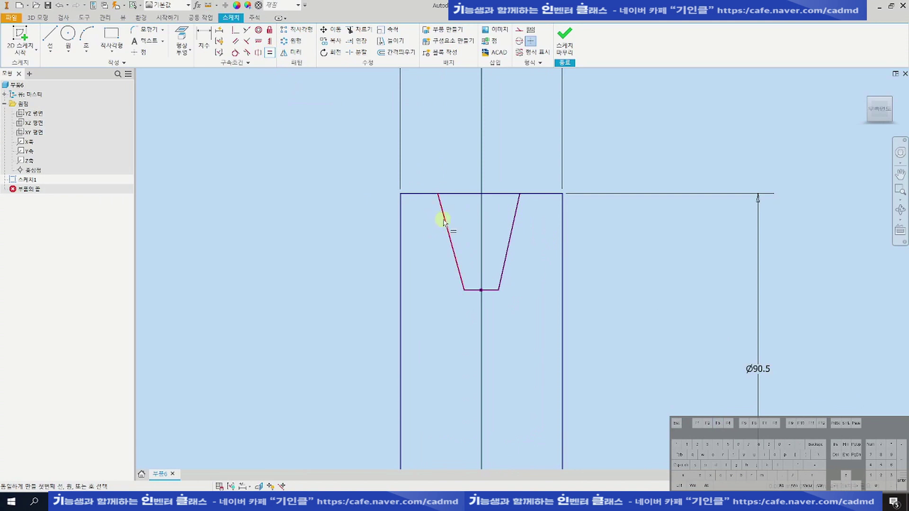
pyautogui.click(511, 232)
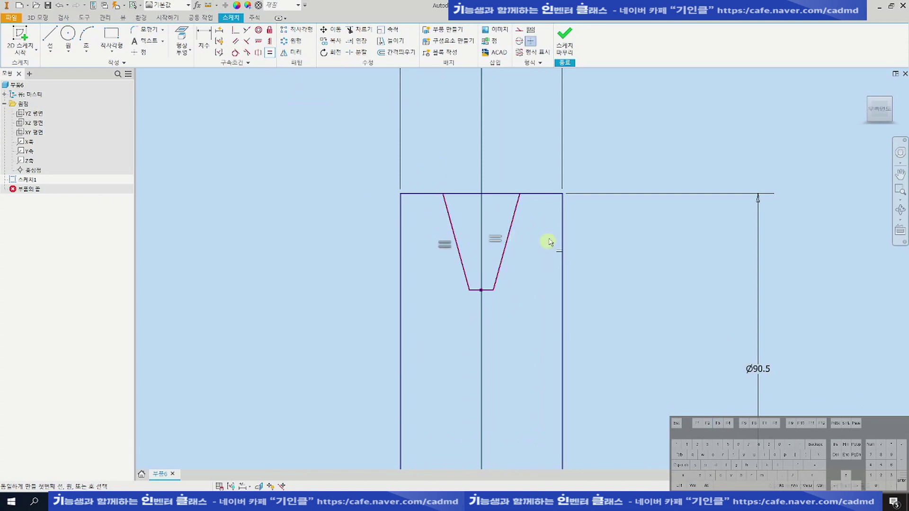
pyautogui.press('Escape')
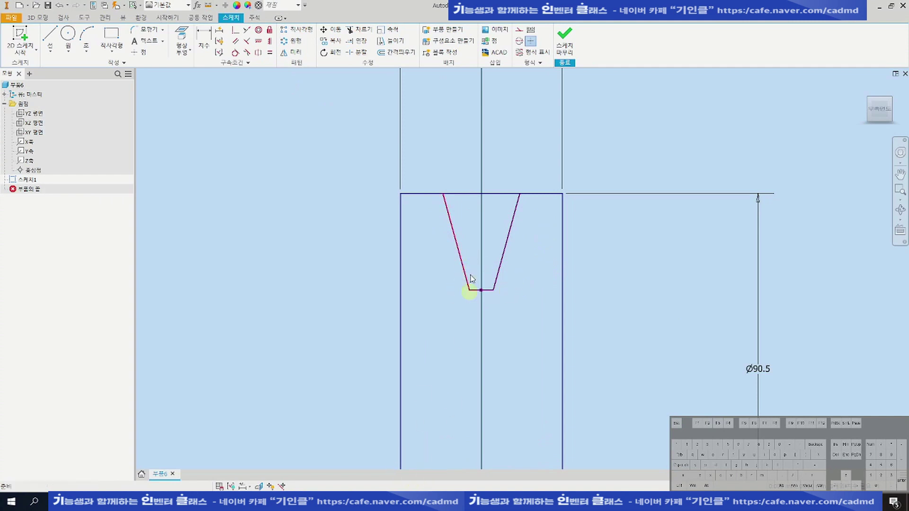
# Switch to the KS standards PDF in Acrobat Reader and search it for "벨트"
pyautogui.hotkey('alt', 'Tab')
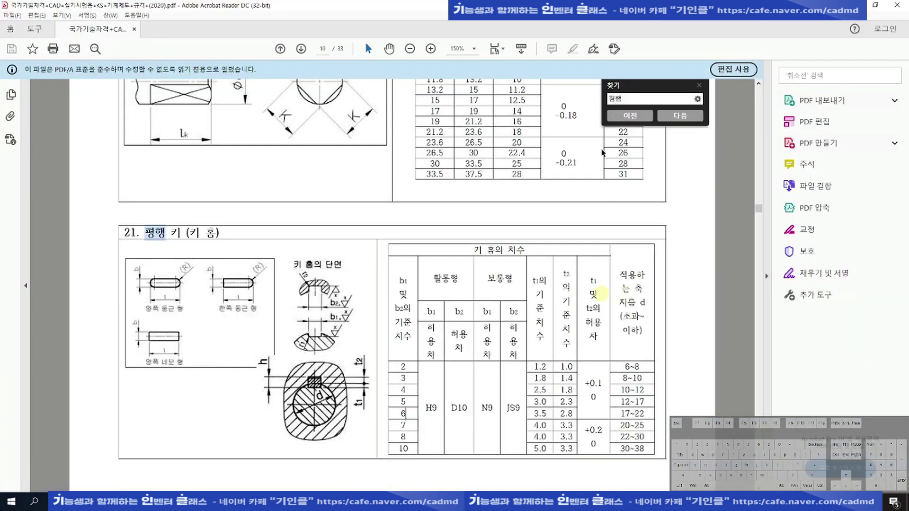
pyautogui.write('벨트')
pyautogui.press('Return')
pyautogui.press('Return')
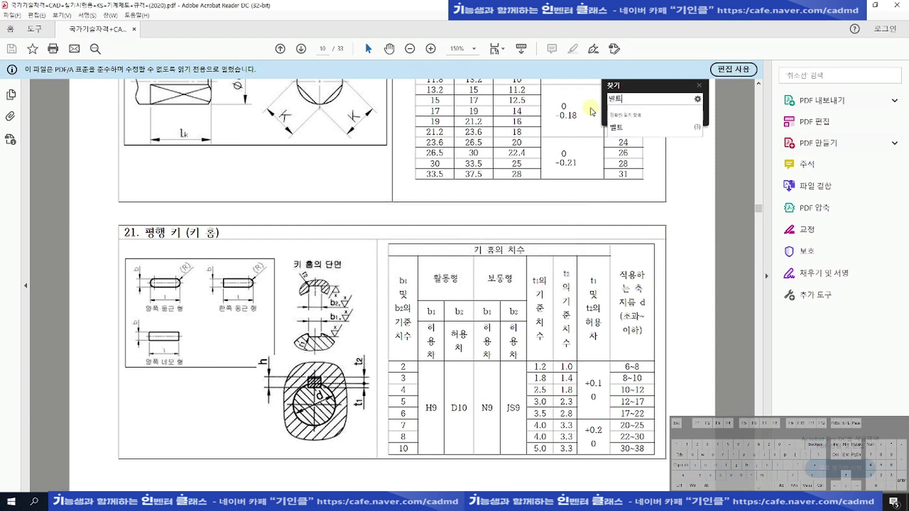
# Find the V-belt pulley section in the KS PDF and check part 5's belt type in the AutoCAD assembly drawing
pyautogui.press('Return')
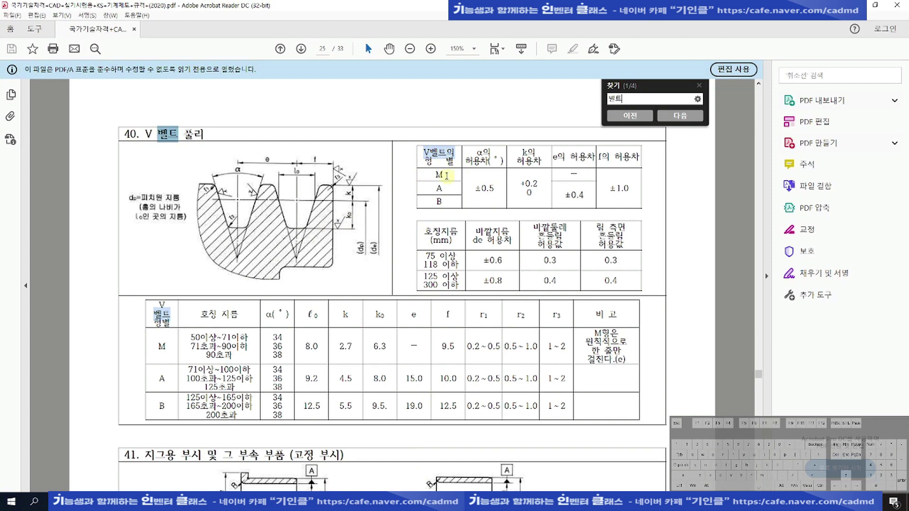
pyautogui.click(345, 501)
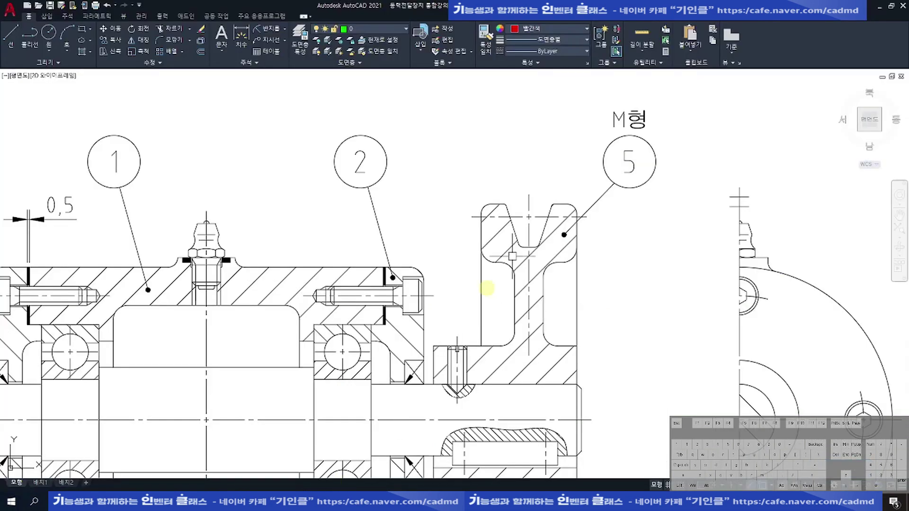
pyautogui.scroll(-2, 562, 201)
pyautogui.moveTo(562, 201); pyautogui.dragTo(506, 240, button='middle')
pyautogui.scroll(4, 568, 191)
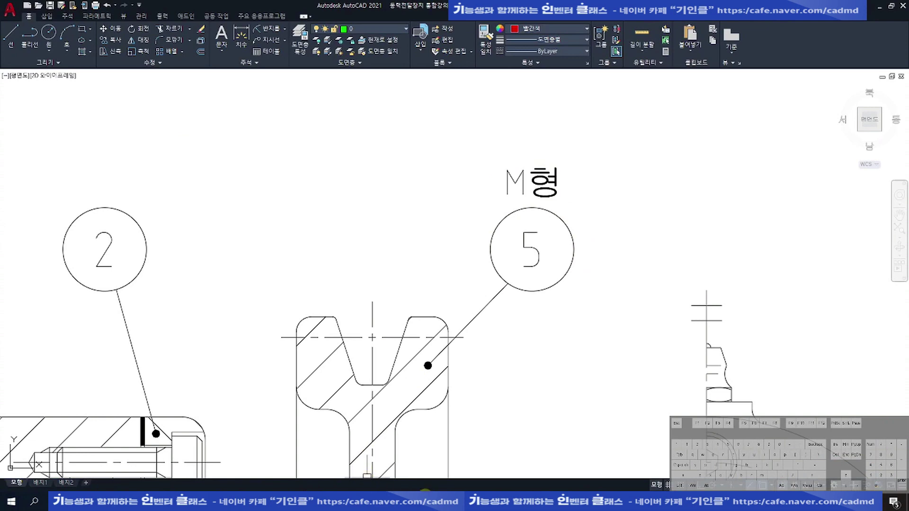
pyautogui.click(425, 493)
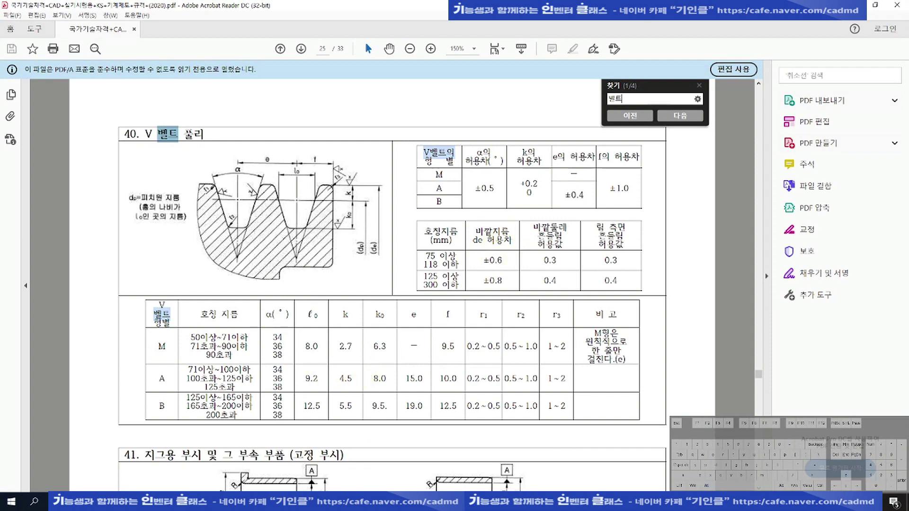
# Check the pulley's outer diameter in the Inventor sketch and look up the matching M-type groove angle α in the KS table
pyautogui.click(356, 502)
pyautogui.scroll(-5, 498, 272)
pyautogui.scroll(3, 556, 303)
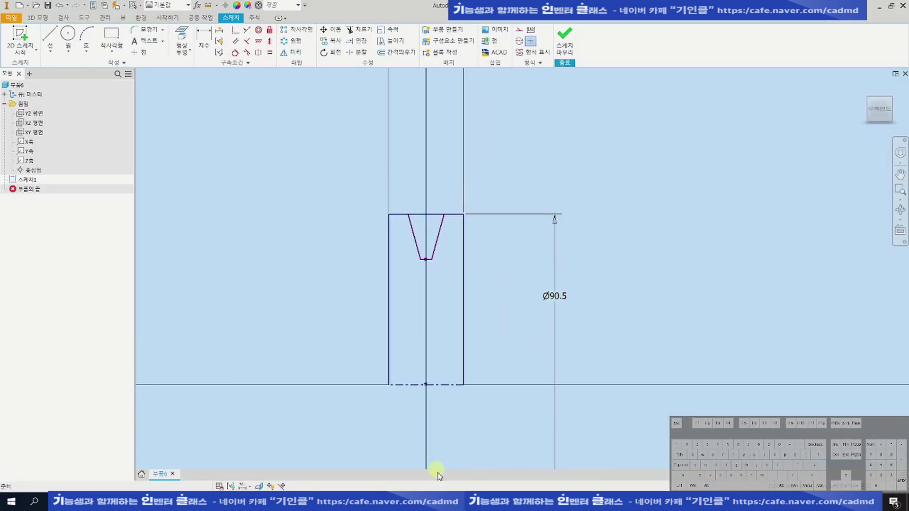
pyautogui.click(430, 500)
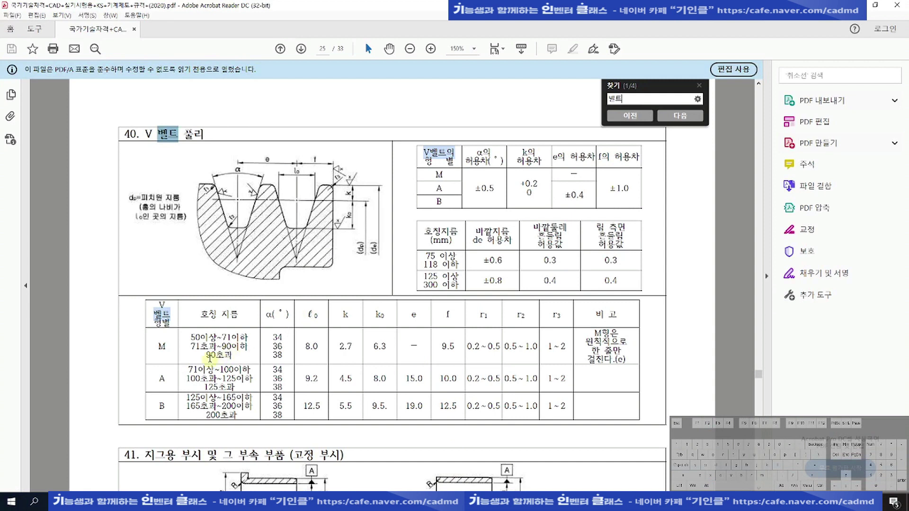
pyautogui.moveTo(211, 356); pyautogui.dragTo(227, 358)
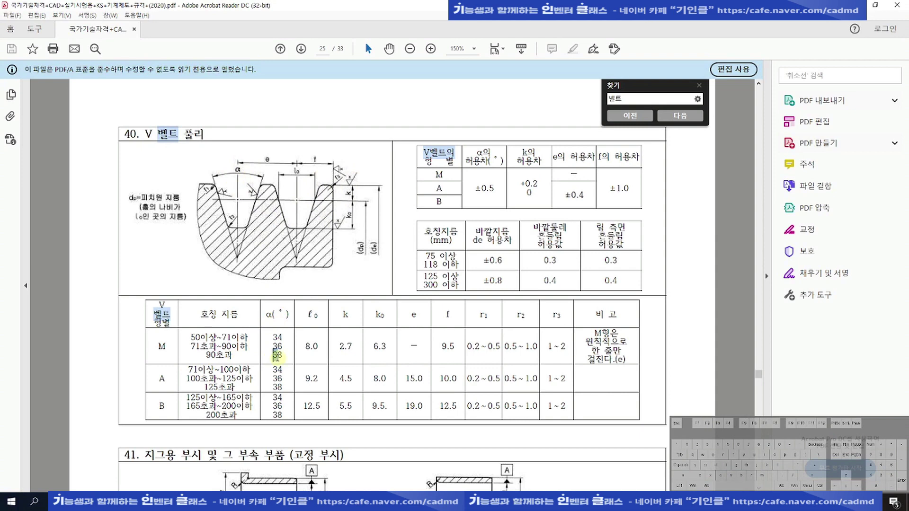
# In the Inventor sketch, dimension the angle between the groove's two sloped sides as 38 degrees
pyautogui.click(364, 501)
pyautogui.moveTo(414, 224); pyautogui.dragTo(410, 239, button='middle')
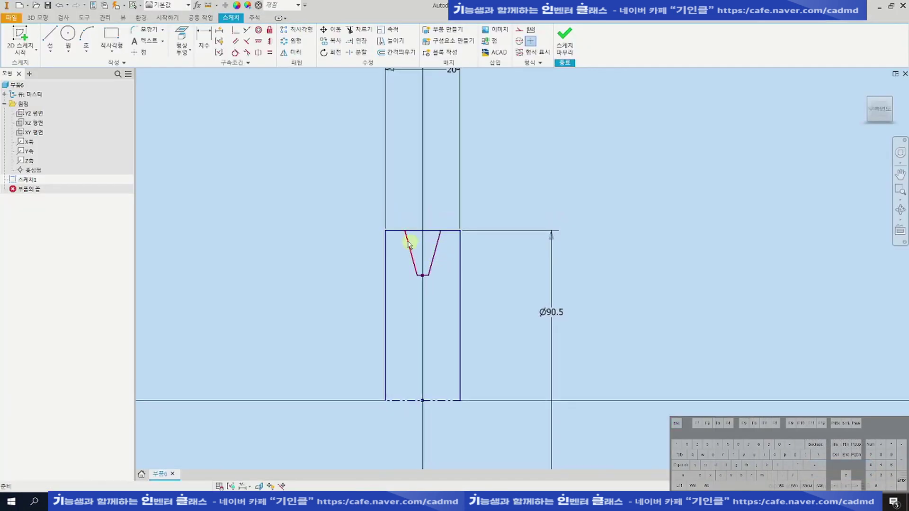
pyautogui.scroll(3, 408, 239)
pyautogui.click(410, 246)
pyautogui.click(463, 250)
pyautogui.click(457, 157)
pyautogui.write('38')
pyautogui.press('Return')
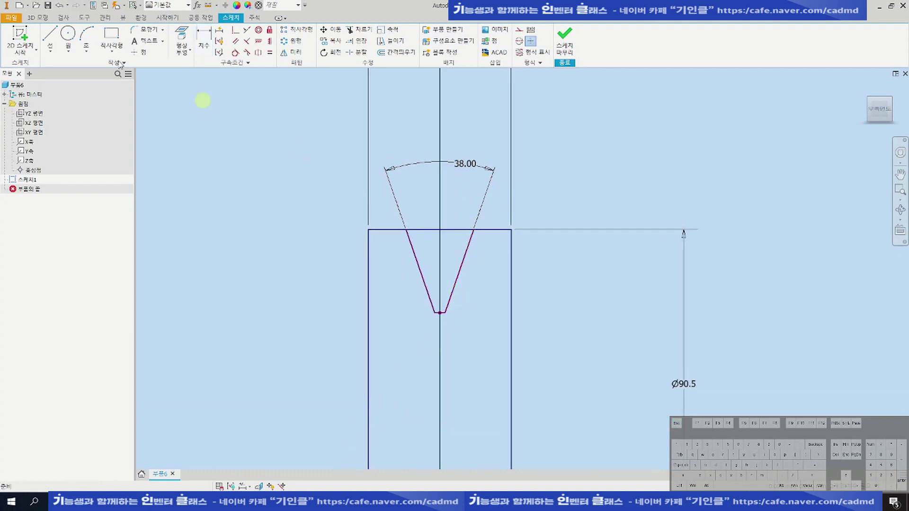
# Draw a horizontal line across the groove above mid-depth and trim its ends beyond the two sloped sides
pyautogui.click(51, 34)
pyautogui.click(400, 259)
pyautogui.press('Escape')
pyautogui.scroll(3, 480, 278)
pyautogui.press('x')
pyautogui.moveTo(494, 249); pyautogui.dragTo(491, 280)
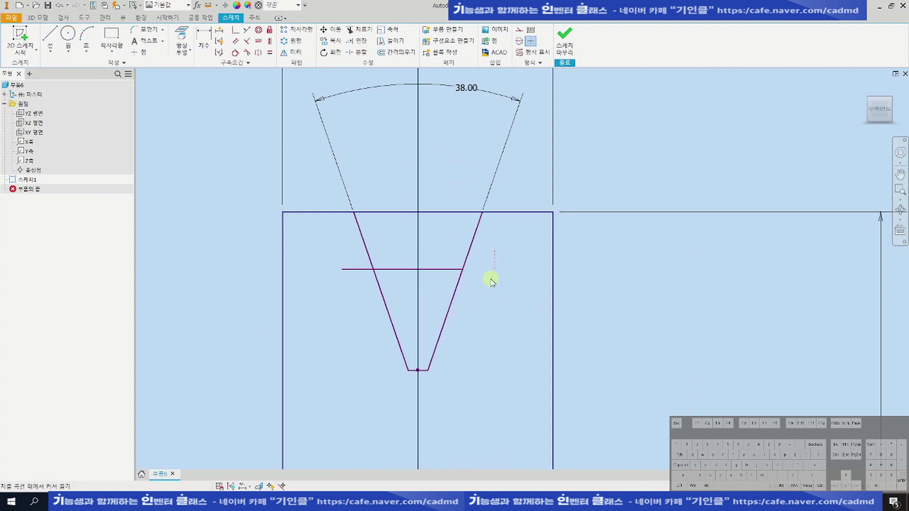
pyautogui.click(356, 274)
pyautogui.press('Escape')
pyautogui.scroll(-3, 479, 258)
pyautogui.scroll(3, 444, 274)
pyautogui.scroll(-3, 445, 277)
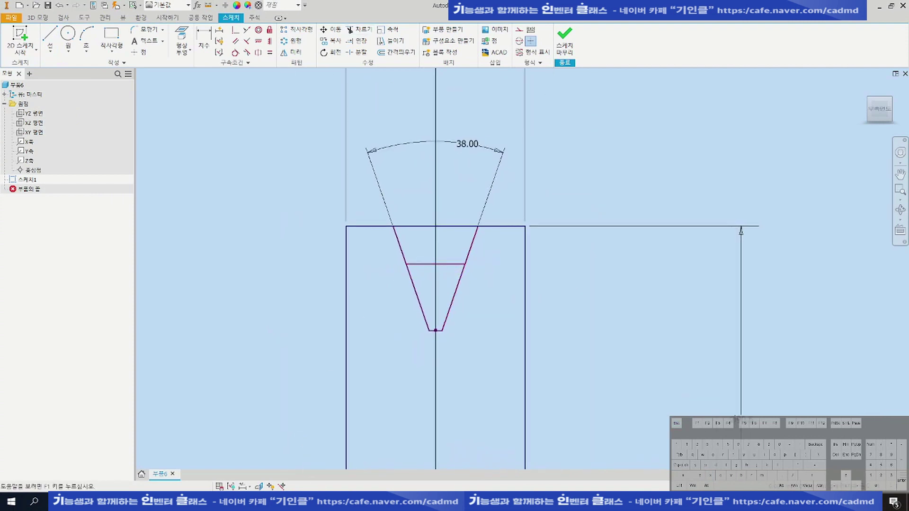
# Check l0 in the KS pulley figure and set the length of the groove's inner horizontal line to 8 mm
pyautogui.hotkey('alt', 'Tab')
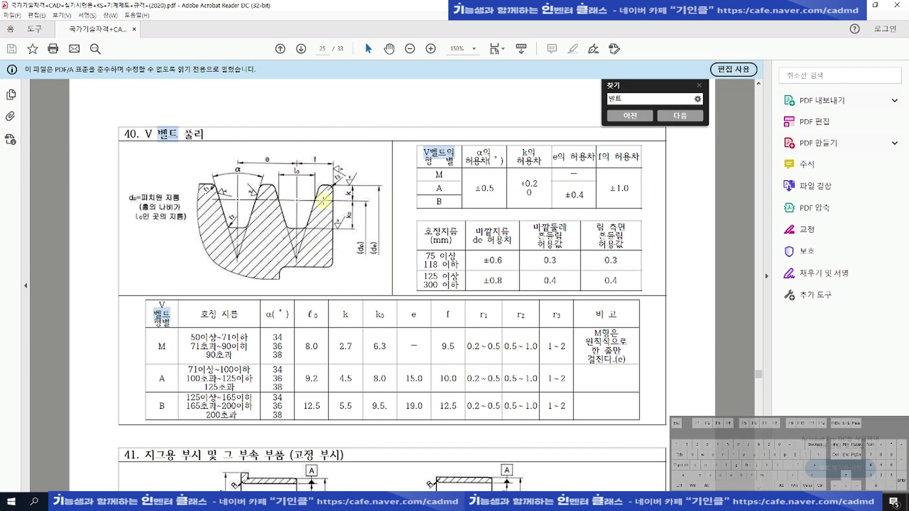
pyautogui.hotkey('alt', 'Tab')
pyautogui.click(442, 270)
pyautogui.click(452, 127)
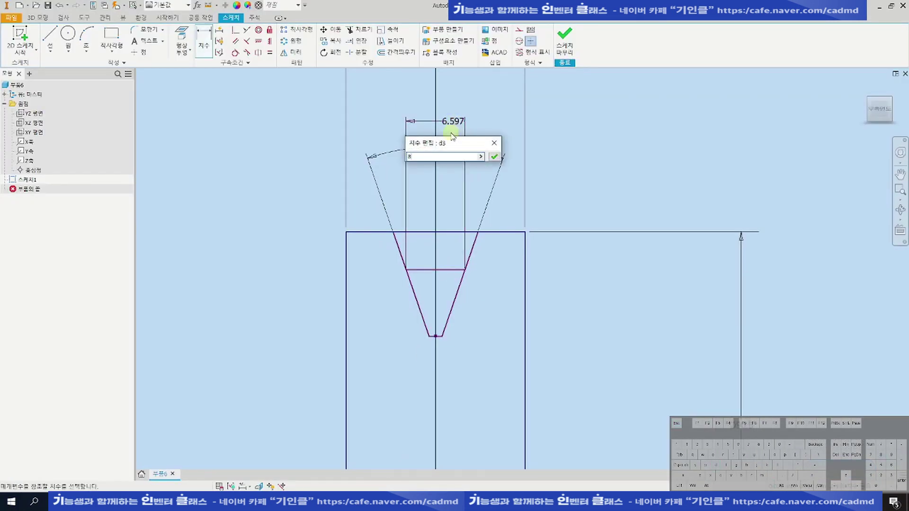
pyautogui.press('Return')
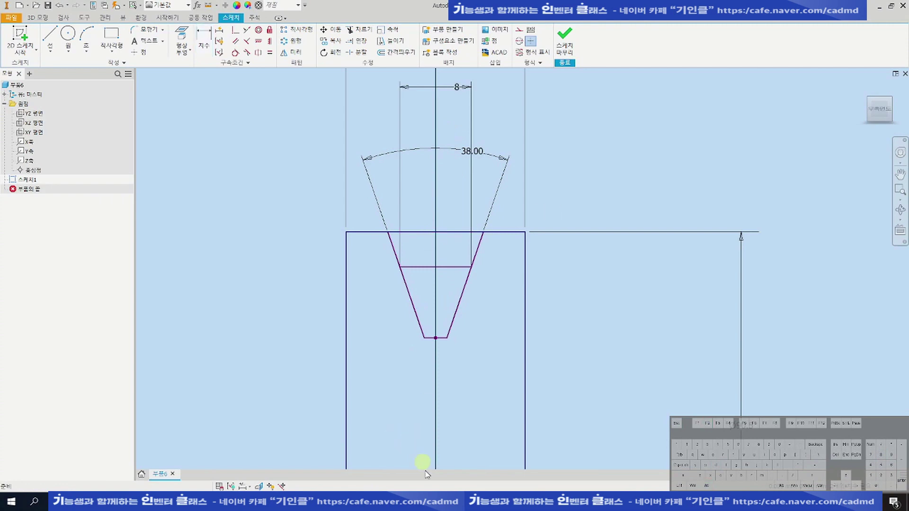
# Look up the M-type k and k0 values in the KS table and set the top edge to horizontal line distance to 2.7 mm
pyautogui.moveTo(428, 501)
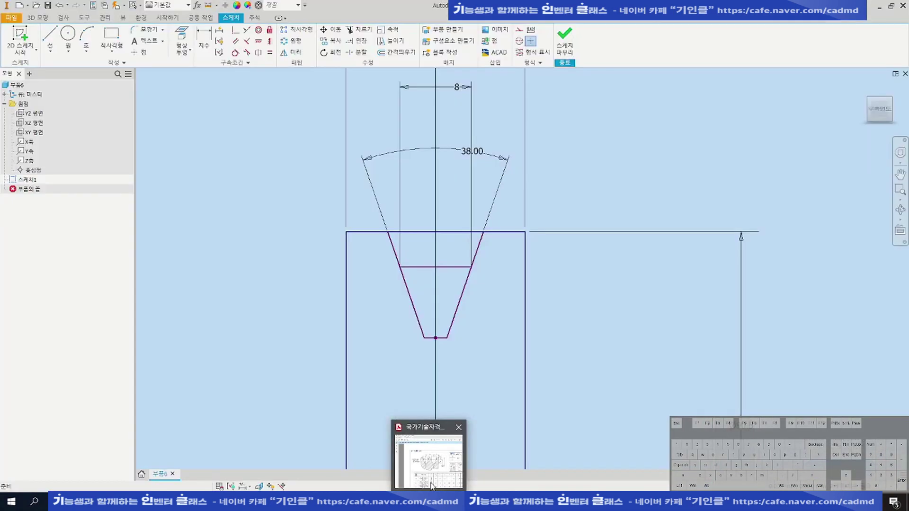
pyautogui.click(432, 473)
pyautogui.moveTo(302, 352); pyautogui.dragTo(317, 347)
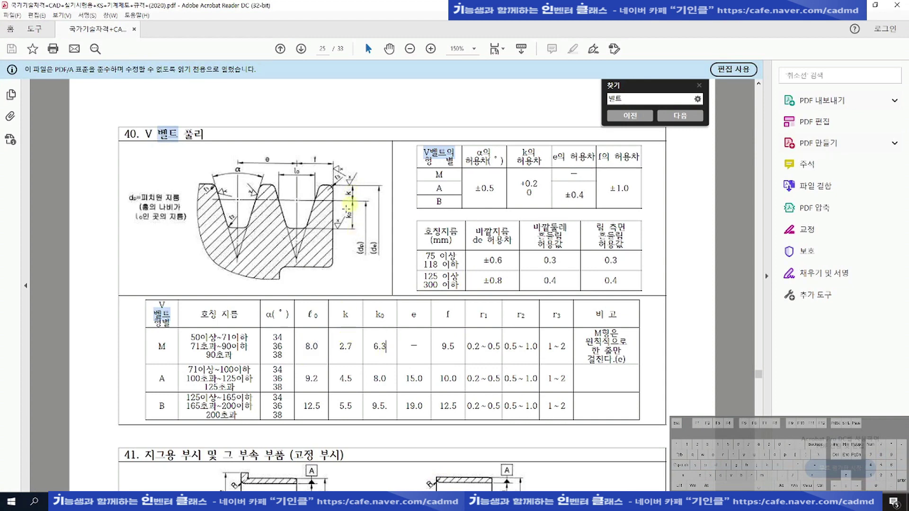
pyautogui.click(362, 500)
pyautogui.press('space')
pyautogui.click(503, 233)
pyautogui.click(454, 268)
pyautogui.click(623, 258)
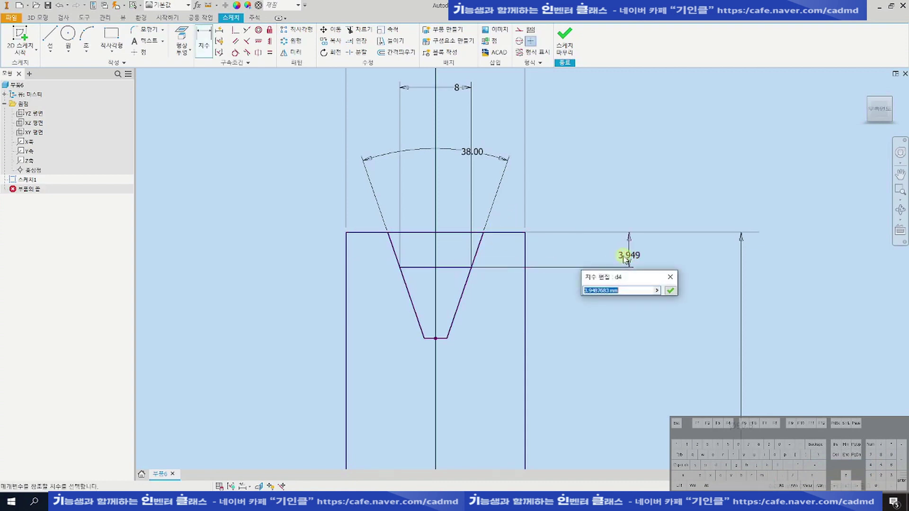
pyautogui.write('2.7')
pyautogui.press('Return')
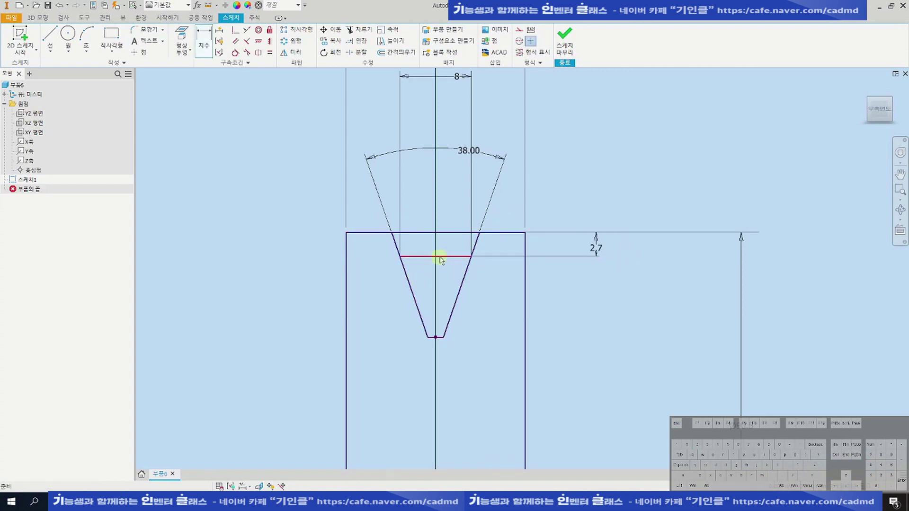
# Dimension the distance from the groove's inner horizontal line to its bottom line as 6.3 mm
pyautogui.click(435, 337)
pyautogui.click(628, 293)
pyautogui.write('6.3')
pyautogui.press('Return')
# Change the 8 mm horizontal line inside the groove to construction geometry
pyautogui.press('F3')
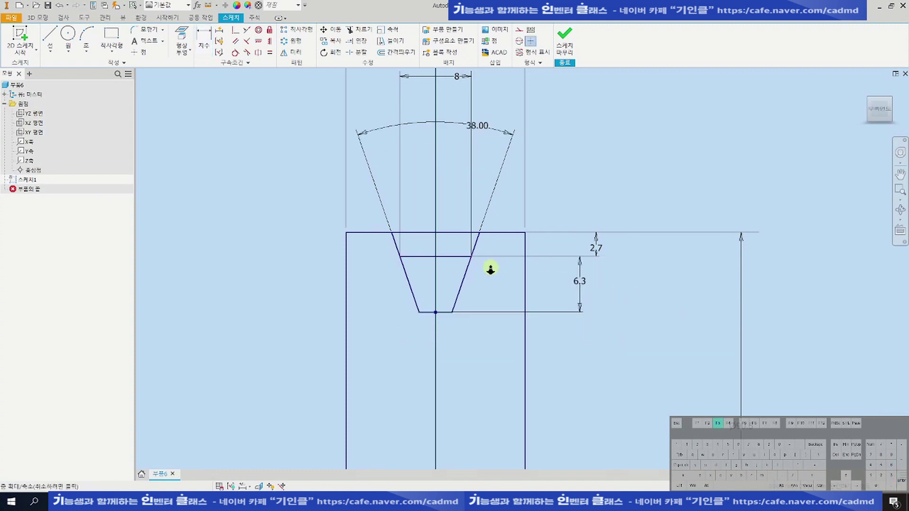
pyautogui.moveTo(481, 273); pyautogui.dragTo(473, 227)
pyautogui.scroll(5, 482, 243)
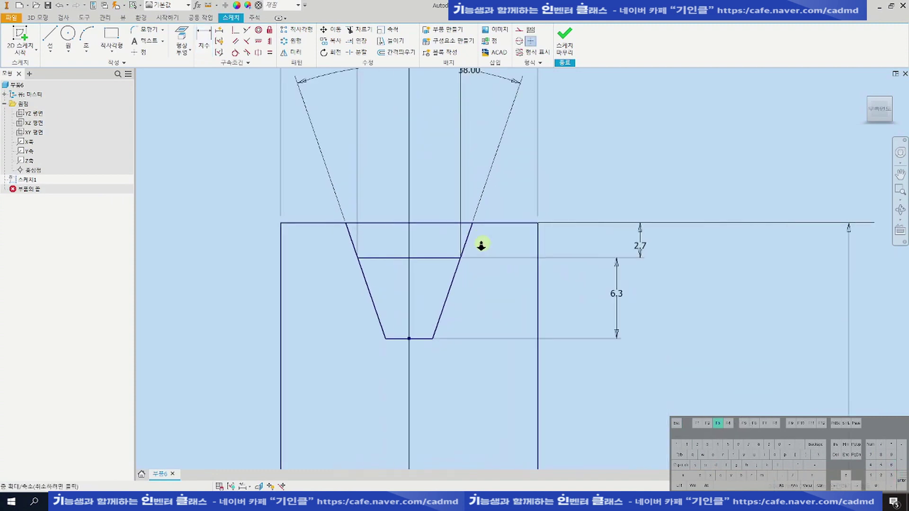
pyautogui.moveTo(431, 229); pyautogui.dragTo(460, 223)
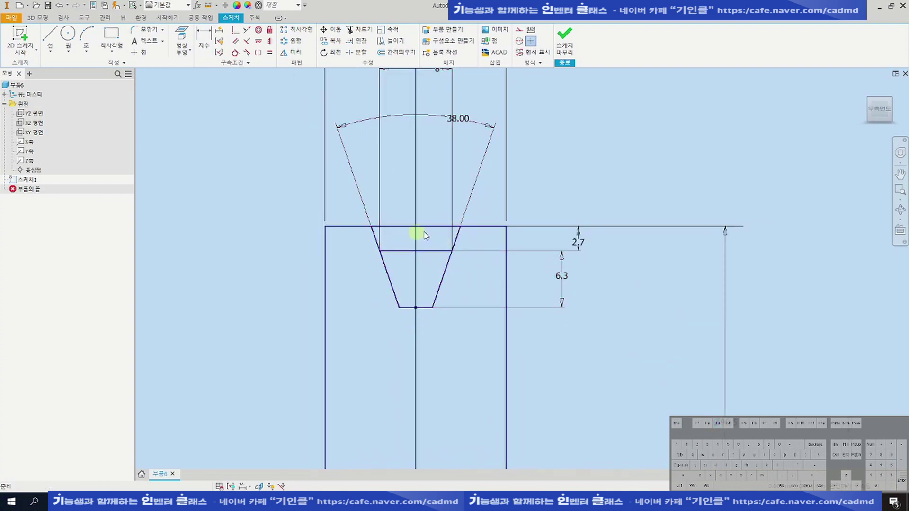
pyautogui.scroll(3, 427, 244)
pyautogui.scroll(-3, 428, 244)
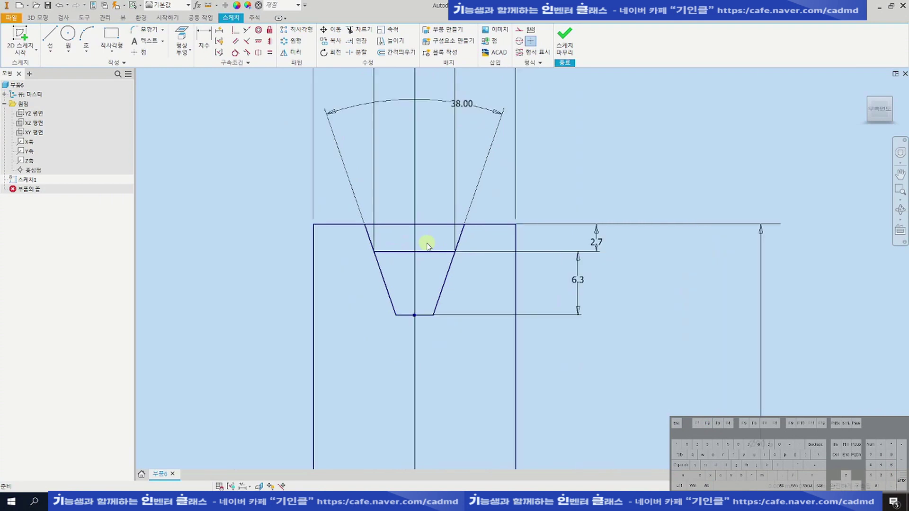
pyautogui.scroll(3, 428, 244)
pyautogui.moveTo(434, 227); pyautogui.dragTo(401, 280)
pyautogui.scroll(-3, 402, 278)
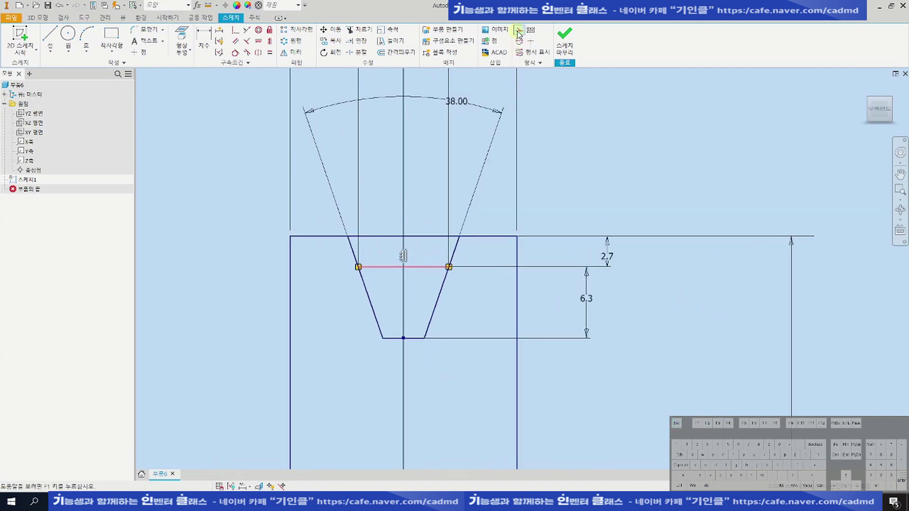
pyautogui.scroll(-5, 434, 183)
pyautogui.click(518, 172)
# Revolve the grooved rectangle profile a full 360 degrees about the centerline along its base
pyautogui.scroll(3, 433, 241)
pyautogui.press('r')
pyautogui.scroll(-4, 523, 191)
pyautogui.click(486, 240)
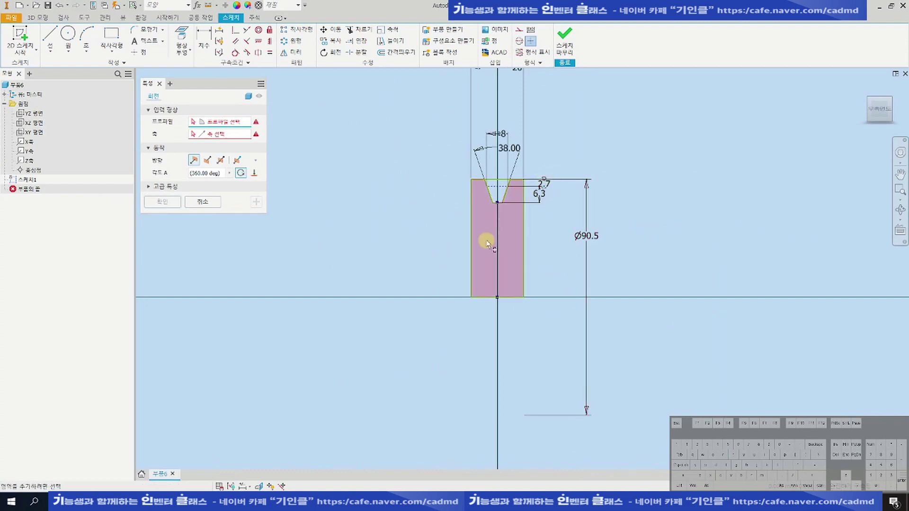
pyautogui.click(222, 138)
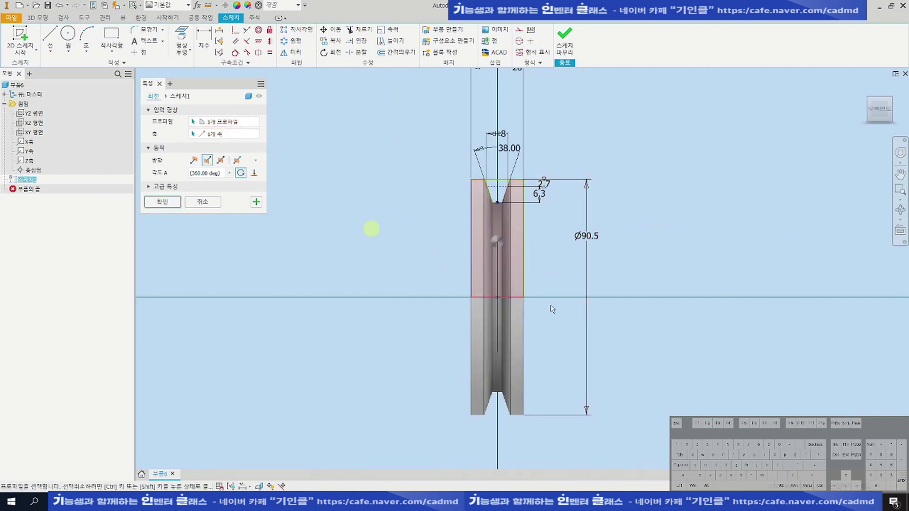
pyautogui.scroll(5, 503, 297)
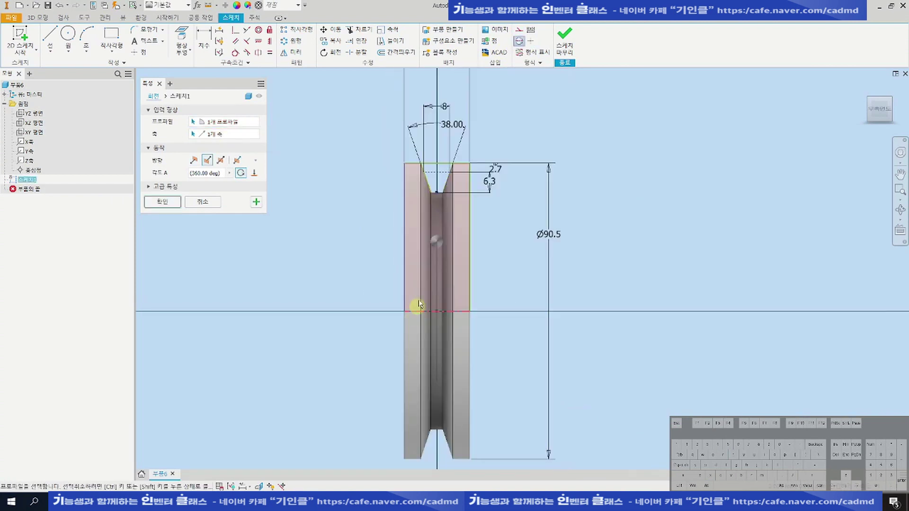
pyautogui.scroll(-6, 412, 302)
pyautogui.press('F6')
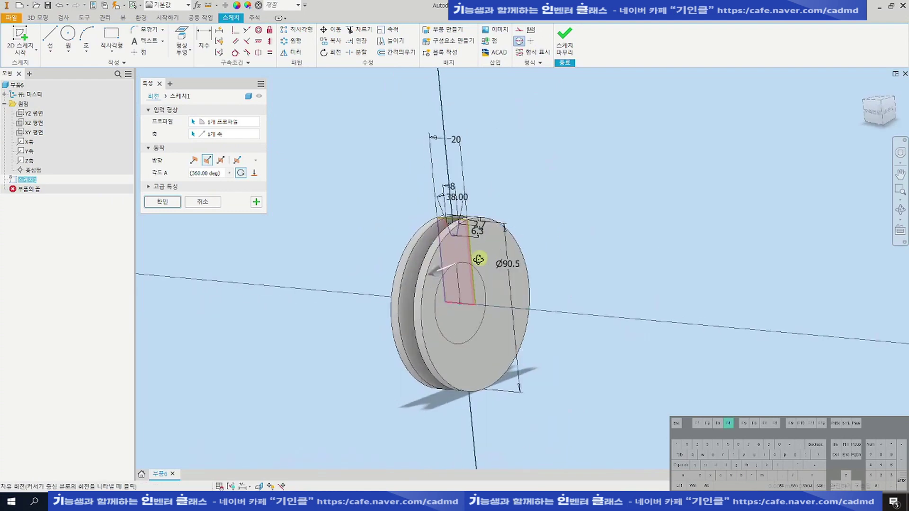
pyautogui.click(162, 203)
pyautogui.press('F6')
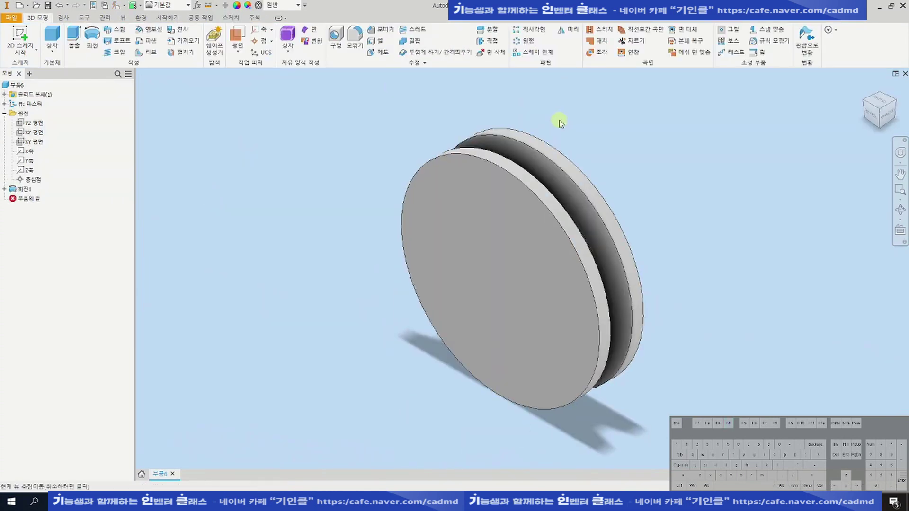
# Save the part under the file name 5
pyautogui.hotkey('ctrl', 's')
pyautogui.write('5')
pyautogui.press('Return')
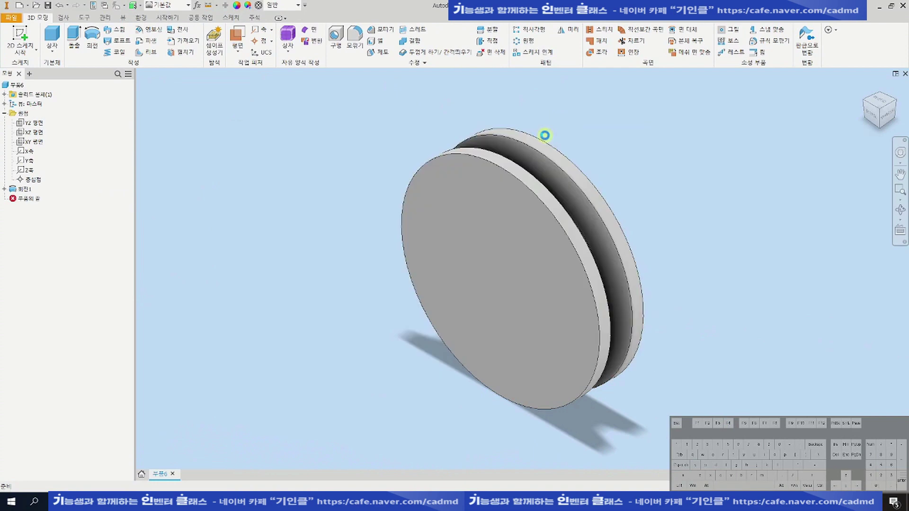
# Look up the M-type corner radii r1, r2 and r3 in the KS table and locate them in the pulley figure
pyautogui.hotkey('alt', 'Tab')
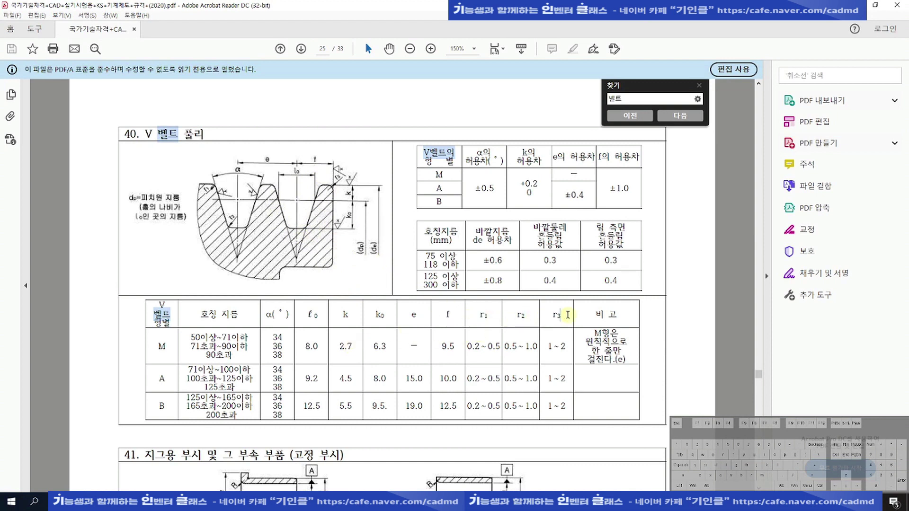
pyautogui.moveTo(503, 346); pyautogui.dragTo(529, 346)
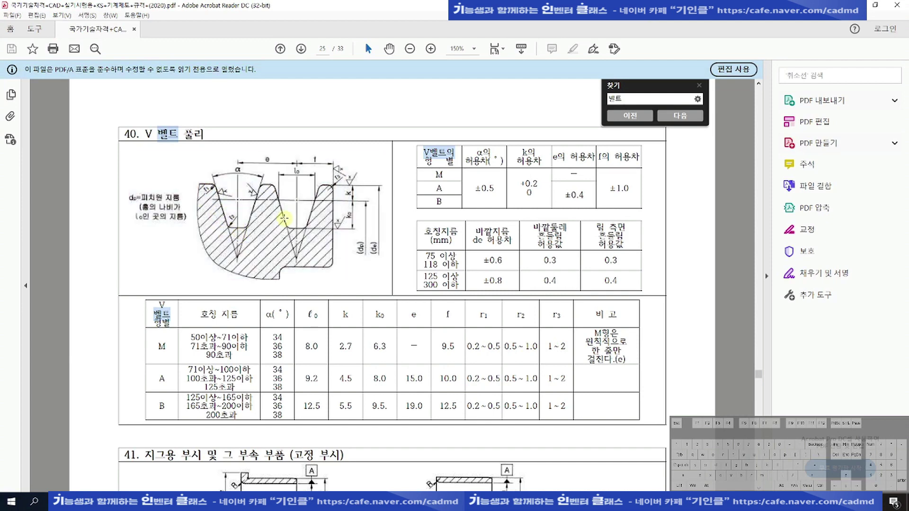
pyautogui.moveTo(330, 169); pyautogui.dragTo(347, 197)
pyautogui.click(343, 200)
pyautogui.click(344, 218)
# Switch to Inventor and fillet the four circular edges of the V-groove with a 0.5 mm radius
pyautogui.click(81, 501)
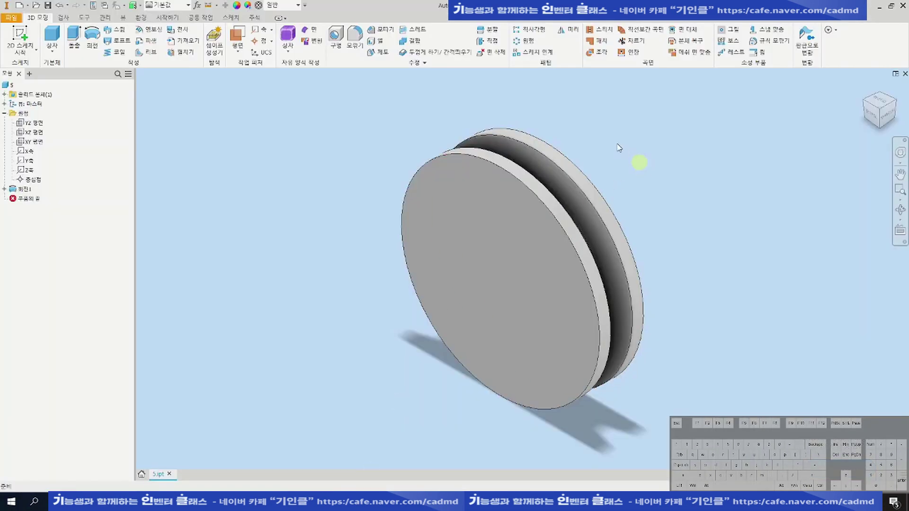
pyautogui.press('f')
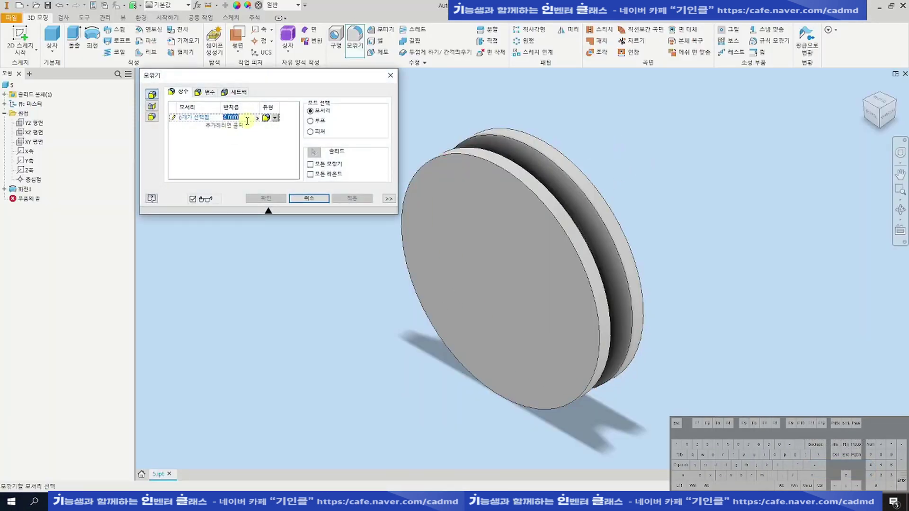
pyautogui.press('F4')
pyautogui.moveTo(443, 154); pyautogui.dragTo(436, 235)
pyautogui.scroll(4, 468, 181)
pyautogui.click(469, 179)
pyautogui.press('F4')
pyautogui.click(433, 238)
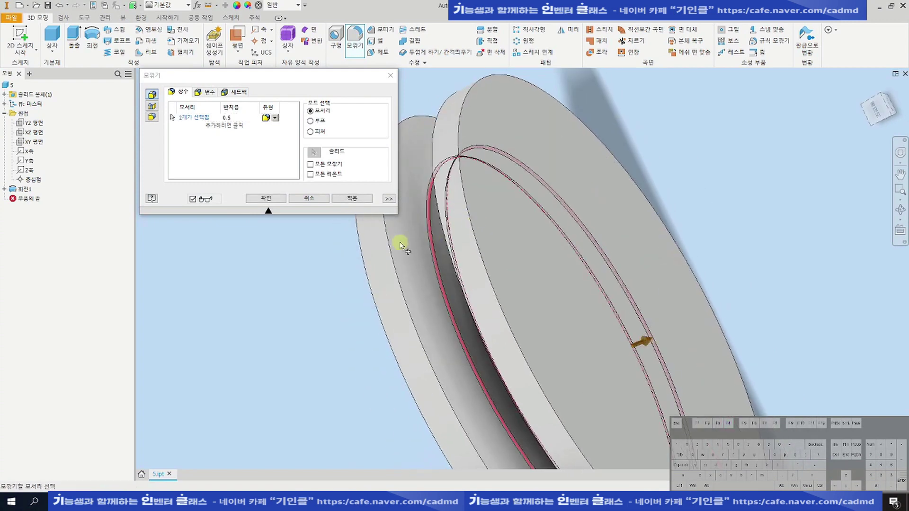
pyautogui.click(392, 247)
pyautogui.click(444, 232)
pyautogui.press('F4')
pyautogui.moveTo(509, 238); pyautogui.dragTo(539, 206)
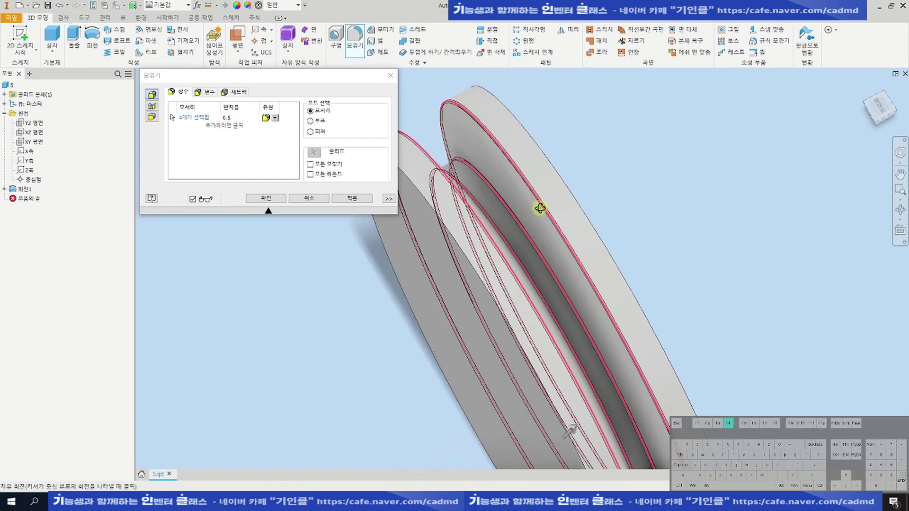
pyautogui.click(365, 199)
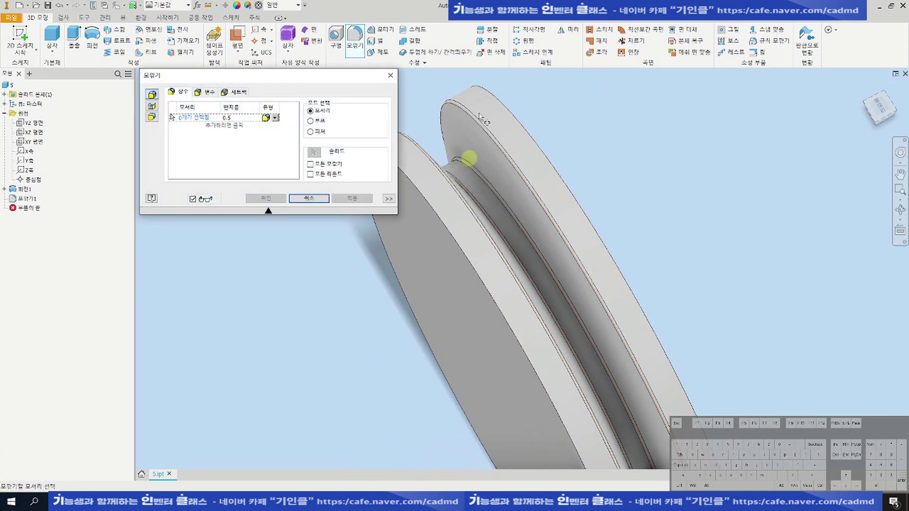
# Fillet the two outer rim edges of the pulley with a 1 mm radius
pyautogui.click(420, 192)
pyautogui.click(533, 135)
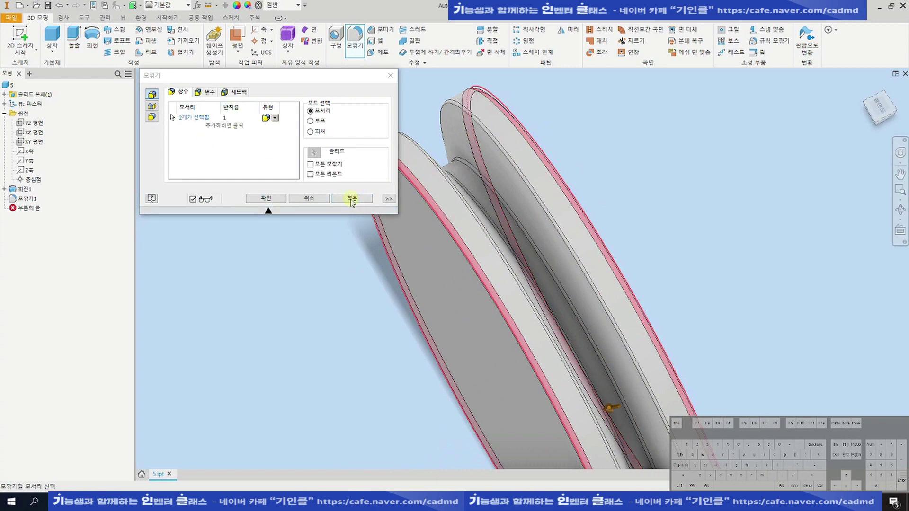
pyautogui.click(266, 198)
pyautogui.press('F6')
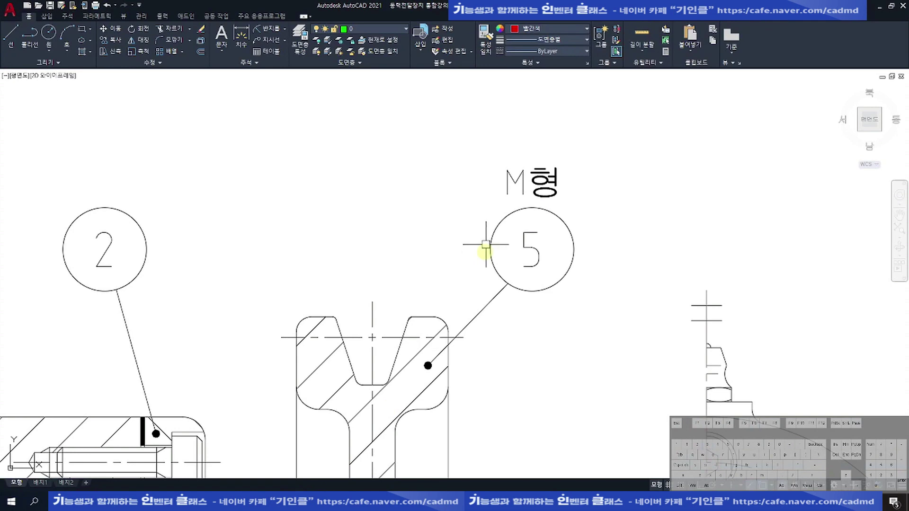
# Measure the hub's outer diameter on part 5 in the AutoCAD assembly drawing
pyautogui.scroll(-6, 492, 223)
pyautogui.scroll(2, 455, 295)
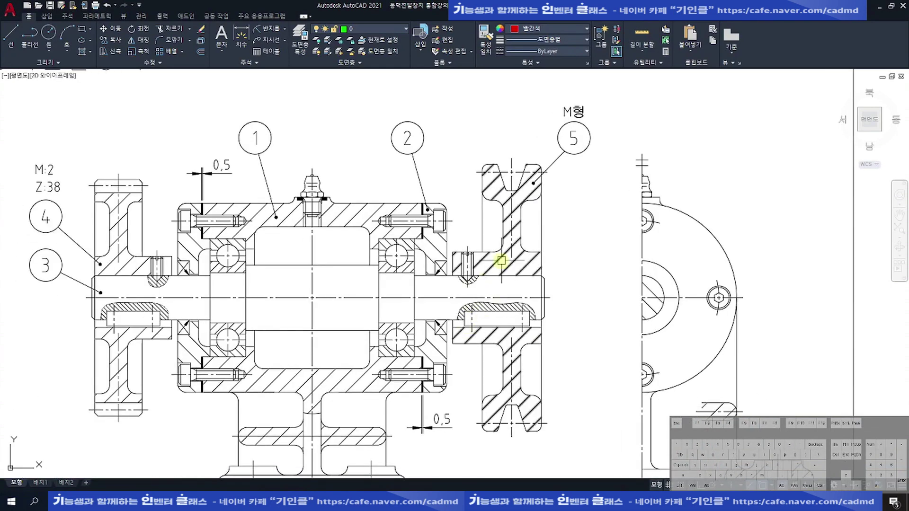
pyautogui.scroll(2, 485, 262)
pyautogui.moveTo(485, 263); pyautogui.dragTo(509, 241, button='middle')
pyautogui.press('Escape')
pyautogui.press('space')
pyautogui.click(495, 230)
pyautogui.click(486, 373)
pyautogui.press('Escape')
# Measure how far part 5's hub projects beyond the side face of the rim
pyautogui.press('space')
pyautogui.click(456, 237)
pyautogui.click(502, 211)
pyautogui.press('Escape')
pyautogui.press('space')
pyautogui.click(502, 212)
pyautogui.click(462, 232)
pyautogui.press('Escape')
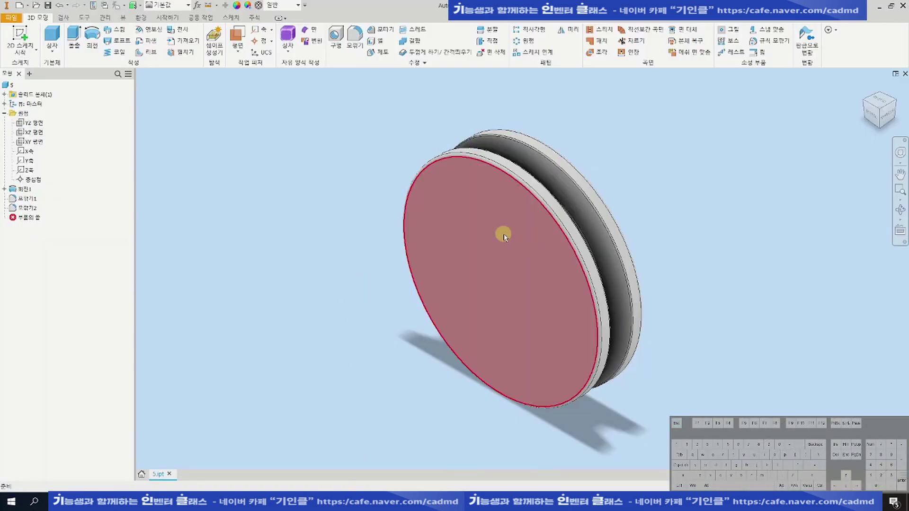
# Extrude a 31 mm circle centred on the pulley's flat side face outward by 10 mm, and save the part
pyautogui.click(501, 235)
pyautogui.press('s')
pyautogui.press('c')
pyautogui.click(500, 281)
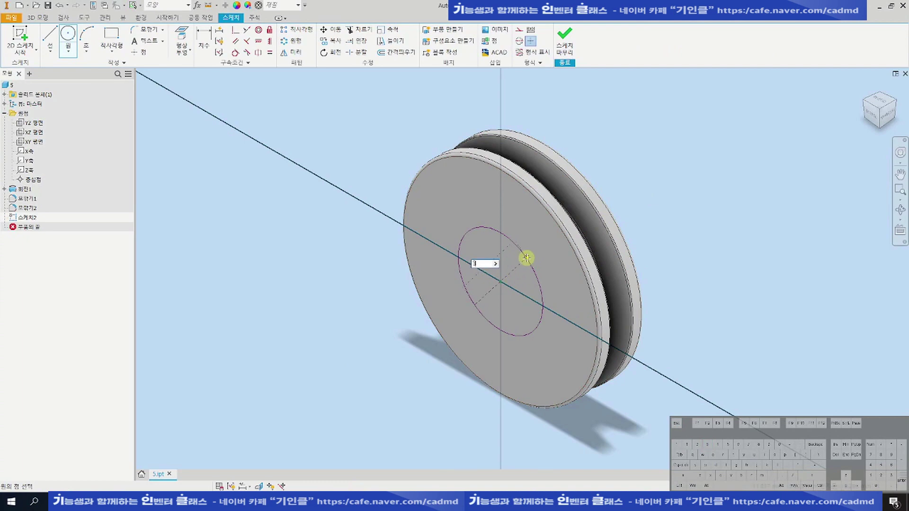
pyautogui.click(518, 253)
pyautogui.press('e')
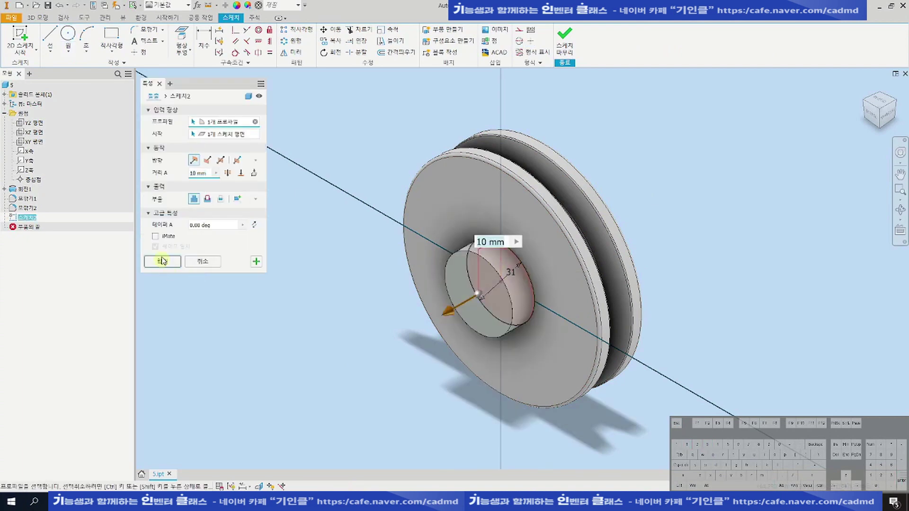
pyautogui.click(163, 262)
pyautogui.hotkey('ctrl', 's')
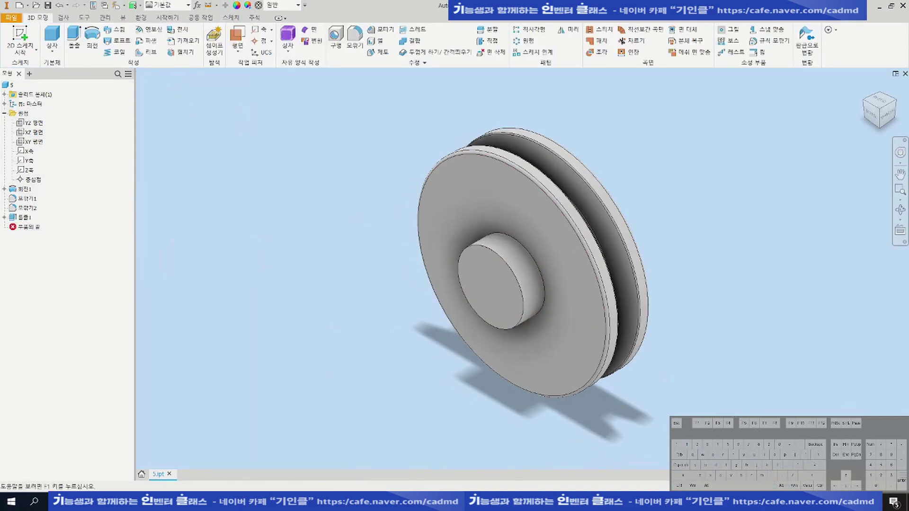
# Measure the outer diameter of the web recess on part 5 in the AutoCAD assembly drawing
pyautogui.click(329, 499)
pyautogui.scroll(-3, 545, 241)
pyautogui.moveTo(545, 241); pyautogui.dragTo(501, 249, button='middle')
pyautogui.scroll(2, 504, 189)
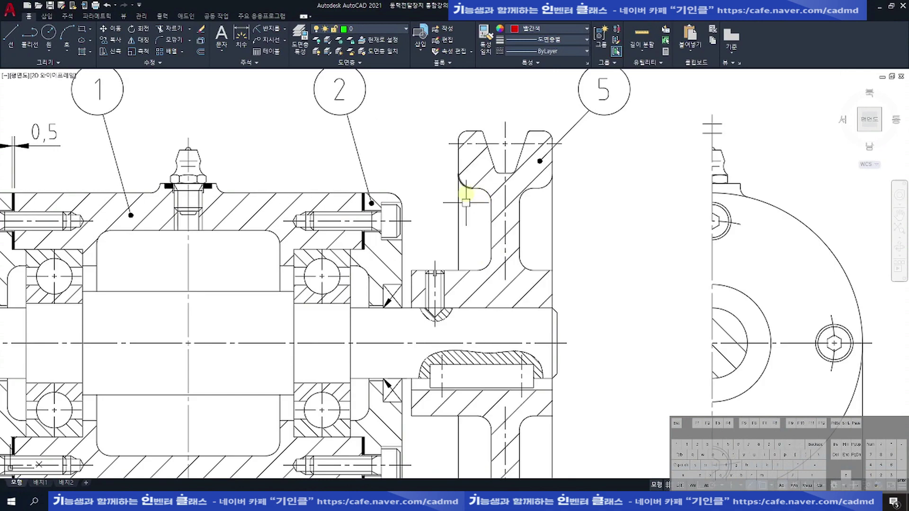
pyautogui.scroll(2, 530, 191)
pyautogui.press('space')
pyautogui.click(534, 189)
pyautogui.scroll(-2, 531, 340)
pyautogui.moveTo(531, 340); pyautogui.dragTo(529, 268, button='middle')
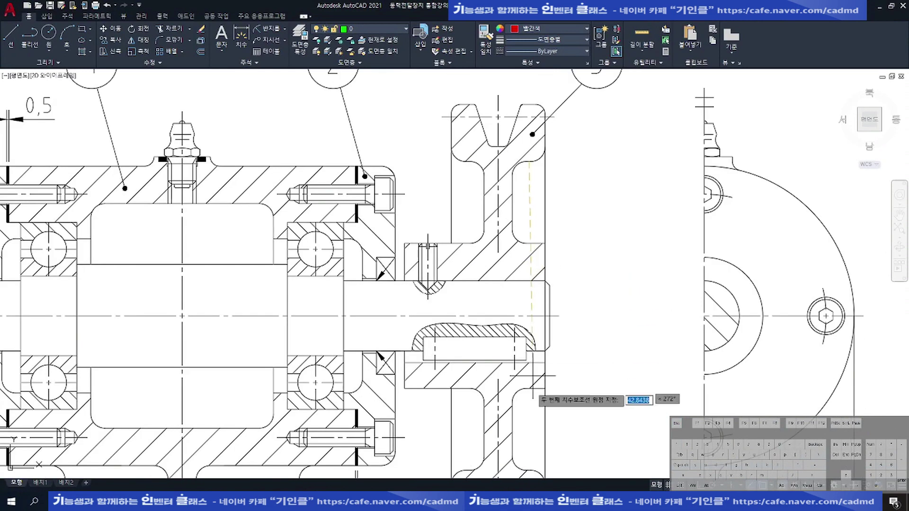
pyautogui.moveTo(528, 402); pyautogui.dragTo(520, 350, button='middle')
pyautogui.click(521, 419)
pyautogui.scroll(-3, 567, 332)
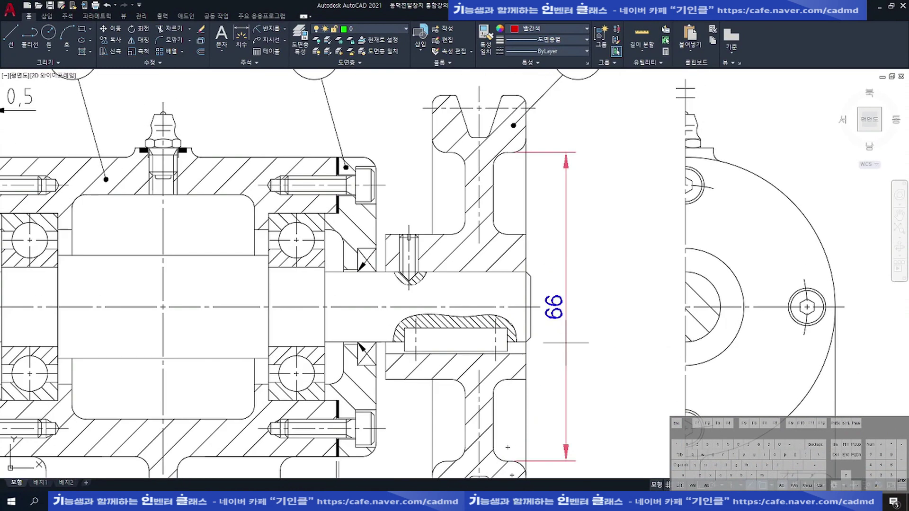
pyautogui.press('Escape')
# Measure the hub diameter and the depth of the web recess on part 5
pyautogui.press('space')
pyautogui.click(536, 272)
pyautogui.click(535, 362)
pyautogui.press('Escape')
pyautogui.press('space')
pyautogui.click(542, 247)
pyautogui.click(521, 244)
pyautogui.press('Escape')
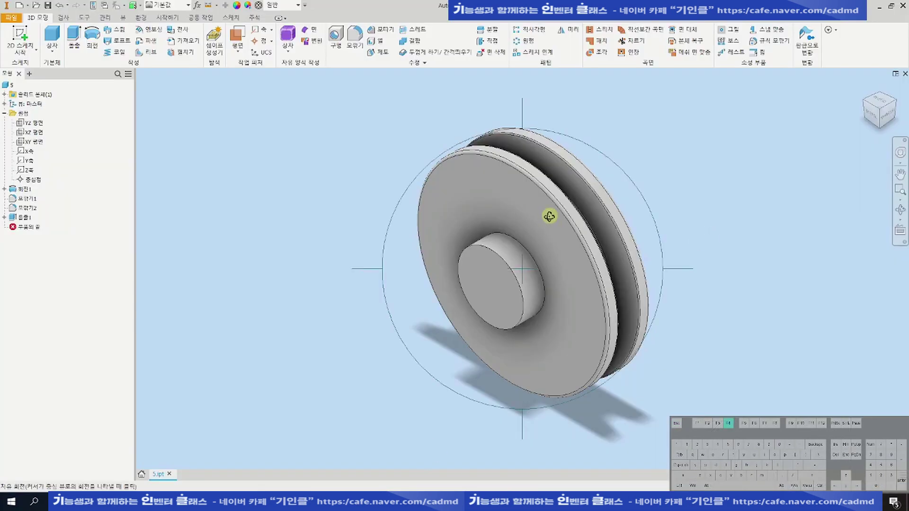
# Sketch concentric circles of 66 mm and 31 mm diameter at the centre of the pulley face opposite the hub boss
pyautogui.moveTo(549, 216); pyautogui.dragTo(429, 272)
pyautogui.click(529, 204)
pyautogui.press('s')
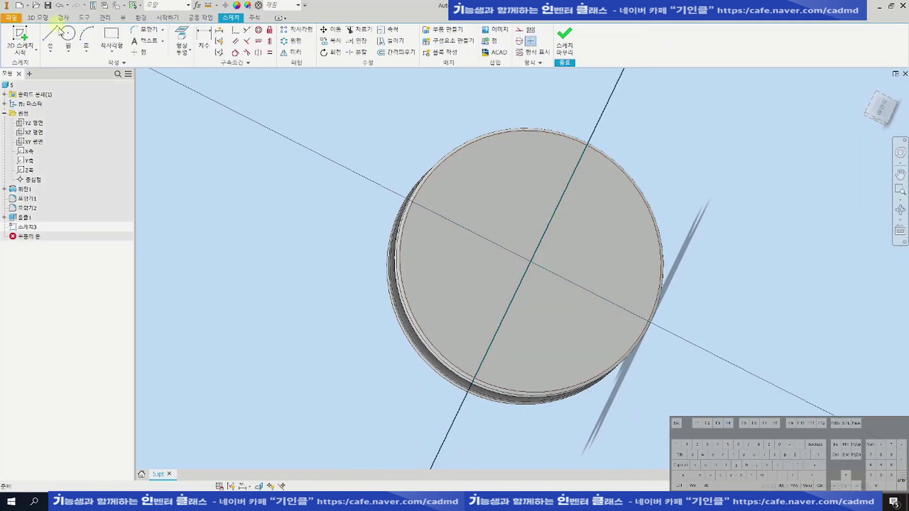
pyautogui.click(49, 38)
pyautogui.click(68, 38)
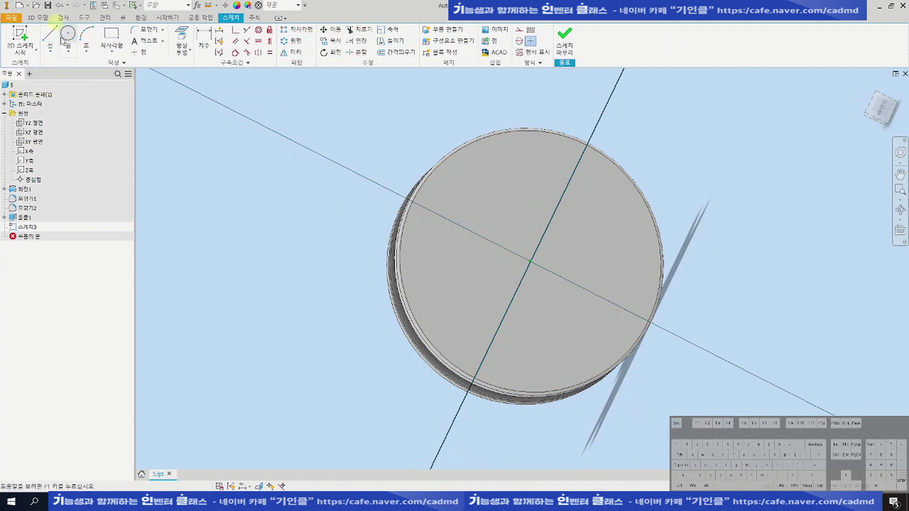
pyautogui.click(530, 260)
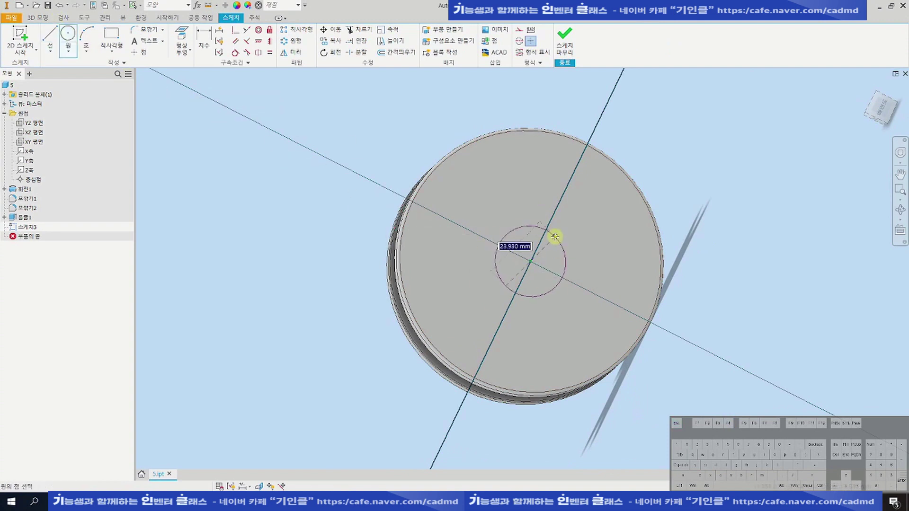
pyautogui.write('66')
pyautogui.press('Return')
pyautogui.click(530, 261)
pyautogui.write('31')
pyautogui.press('Return')
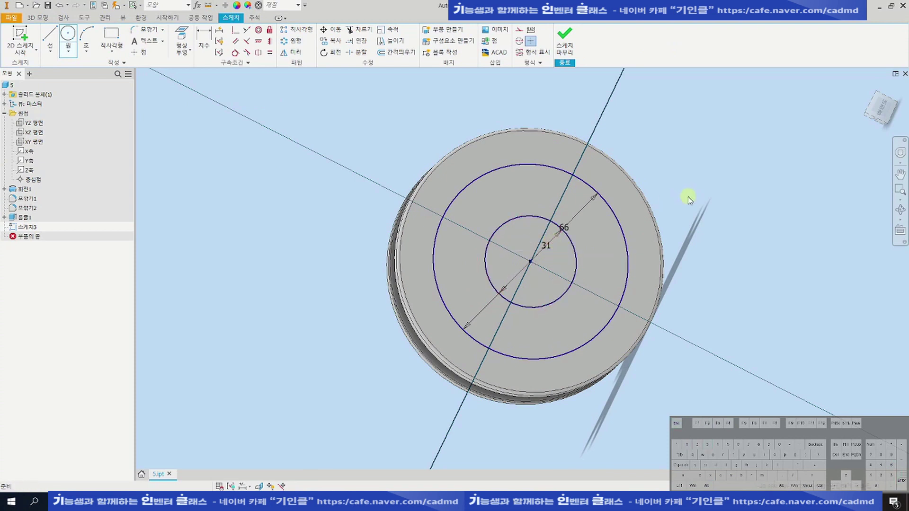
# Cut the ring between the 66 mm and 31 mm circles 7 mm deep into the pulley
pyautogui.press('F4')
pyautogui.moveTo(544, 237); pyautogui.dragTo(553, 229)
pyautogui.press('Escape')
pyautogui.press('e')
pyautogui.click(521, 187)
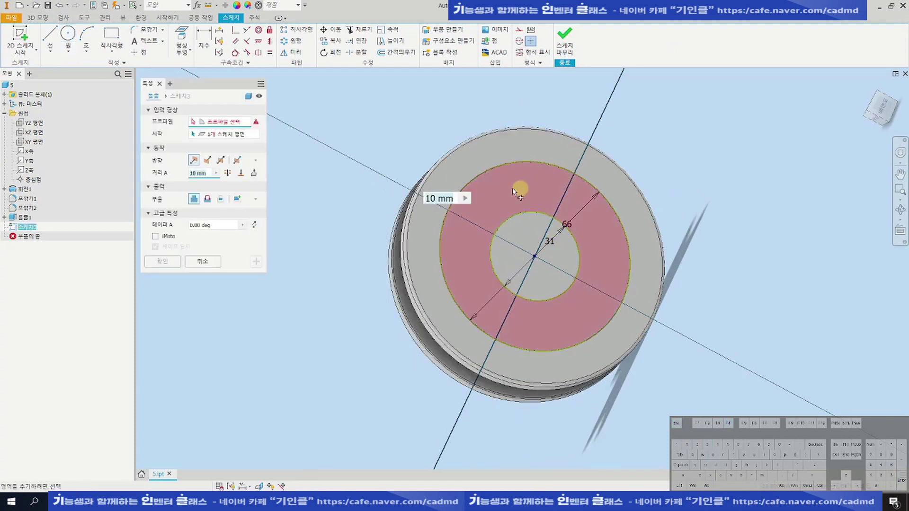
pyautogui.click(209, 160)
pyautogui.write('7')
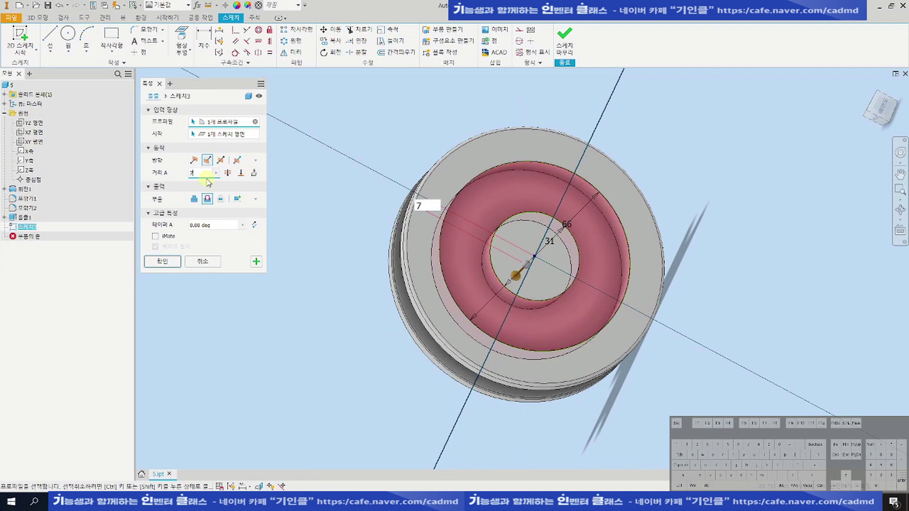
pyautogui.click(177, 263)
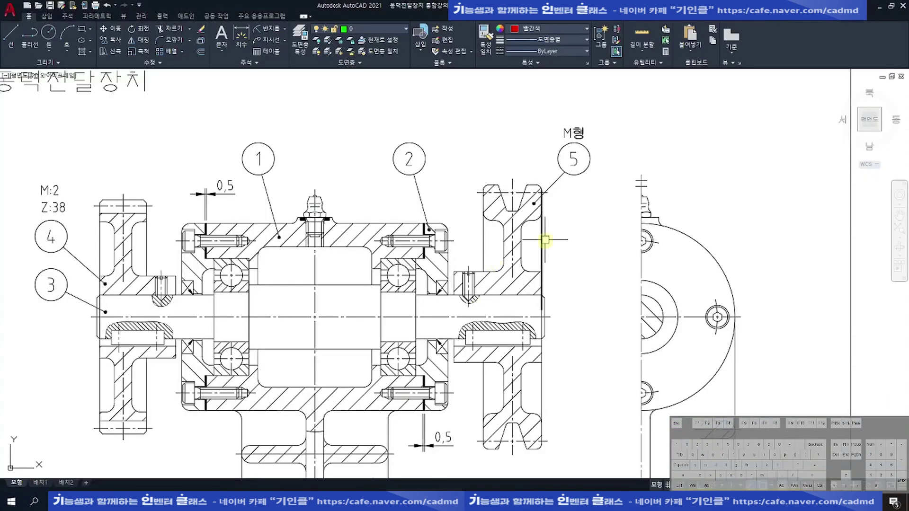
# Measure the radii of the upper and lower web recess corners on part 5 in the AutoCAD drawing
pyautogui.scroll(4, 547, 239)
pyautogui.click(259, 30)
pyautogui.scroll(4, 518, 208)
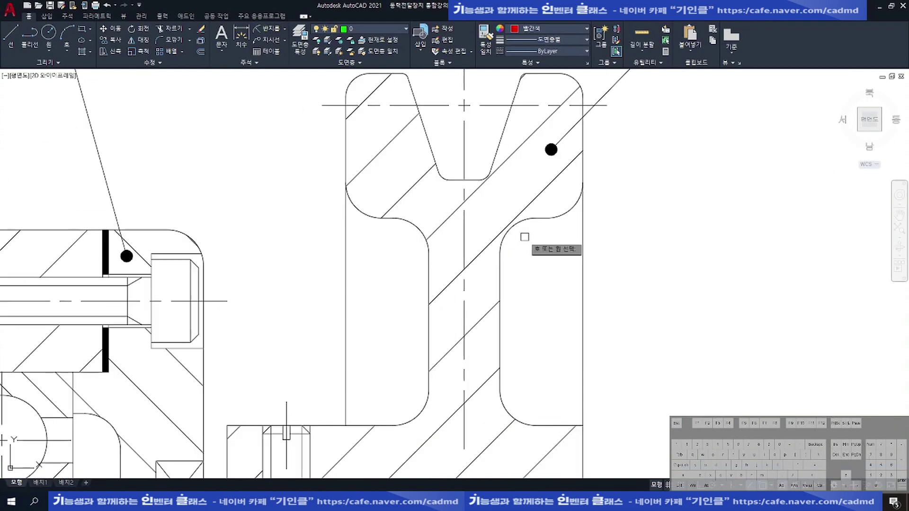
pyautogui.click(524, 224)
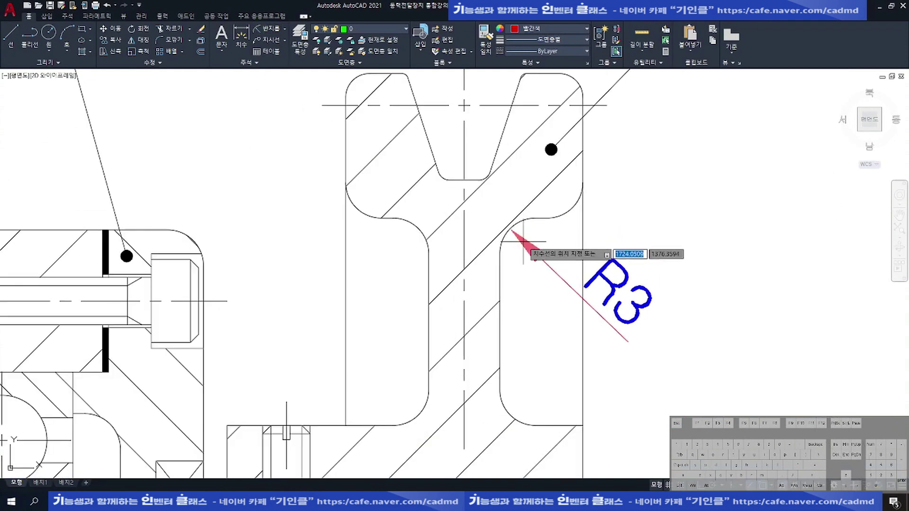
pyautogui.press('Escape')
pyautogui.press('space')
pyautogui.click(503, 408)
pyautogui.press('Escape')
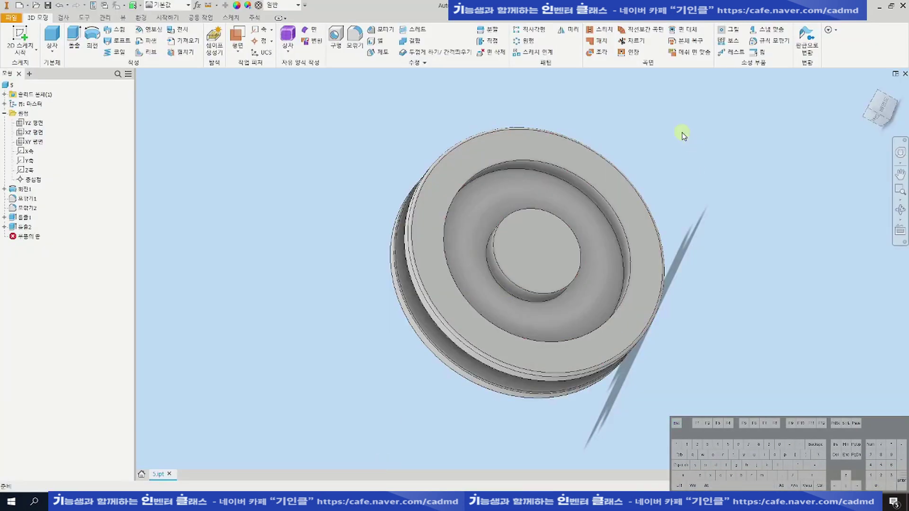
# Fillet the recess's two bottom edges and its outer rim edge with a 3 mm radius, checking their locations against the AutoCAD drawing
pyautogui.press('Return')
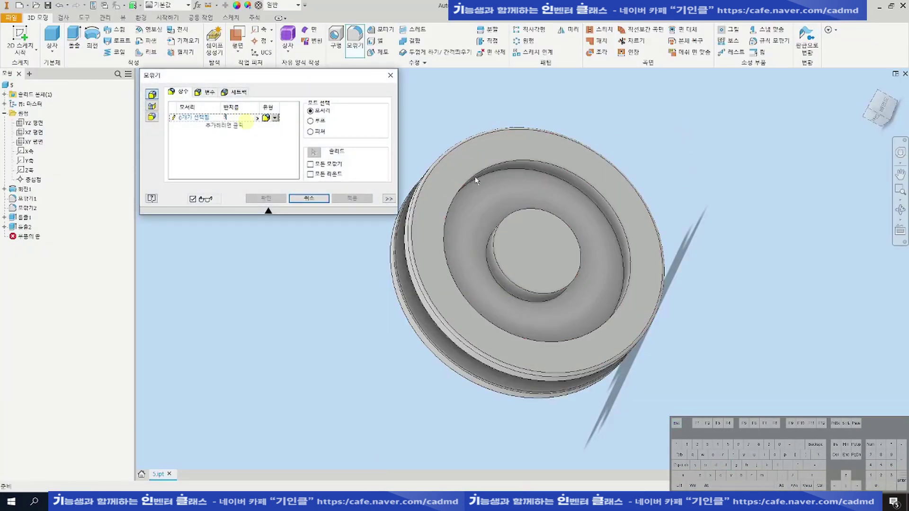
pyautogui.click(530, 175)
pyautogui.press('F4')
pyautogui.moveTo(495, 220); pyautogui.dragTo(503, 261)
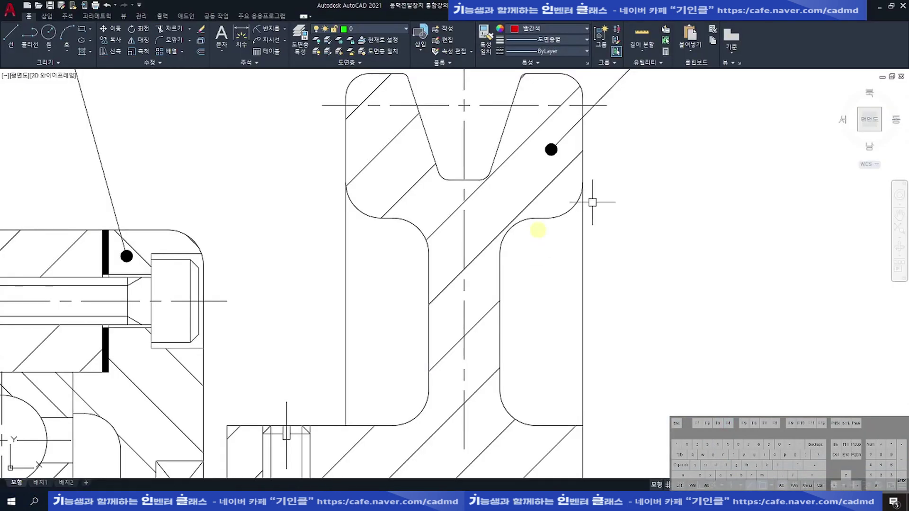
pyautogui.moveTo(579, 368); pyautogui.dragTo(566, 315, button='middle')
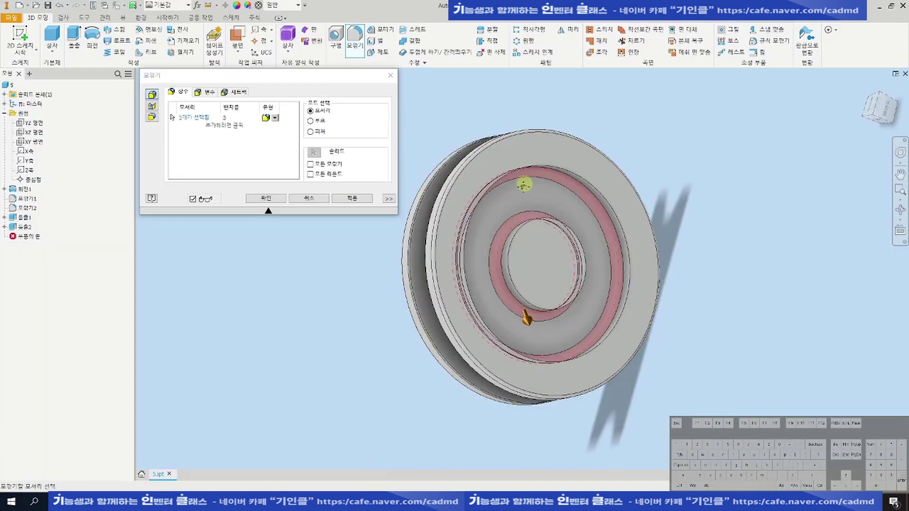
pyautogui.scroll(-4, 524, 184)
pyautogui.click(556, 173)
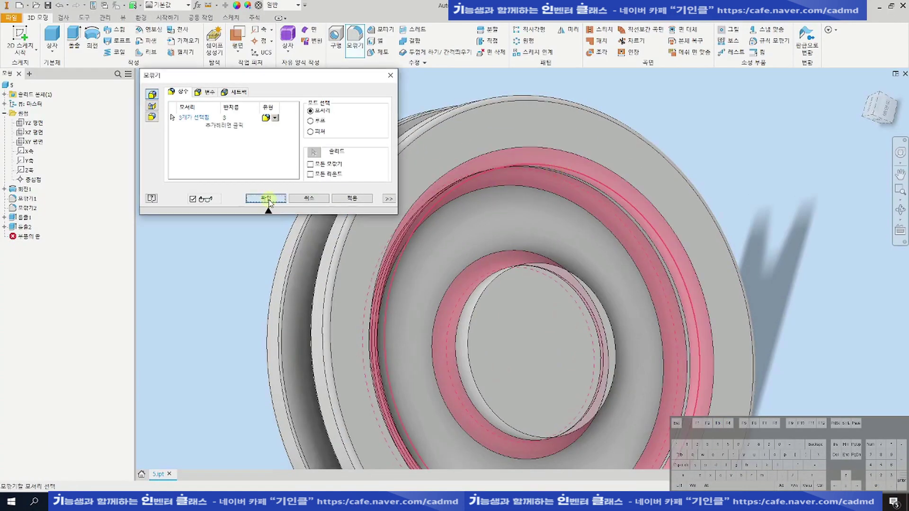
pyautogui.click(269, 203)
# Mirror the recess cut and its 3 mm fillets to the hub side across the XY plane
pyautogui.scroll(5, 485, 209)
pyautogui.press('F4')
pyautogui.moveTo(493, 237)
pyautogui.mouseDown()
pyautogui.moveTo(572, 201)
pyautogui.moveTo(509, 231)
pyautogui.mouseUp()
pyautogui.scroll(-3, 510, 187)
pyautogui.press('F4')
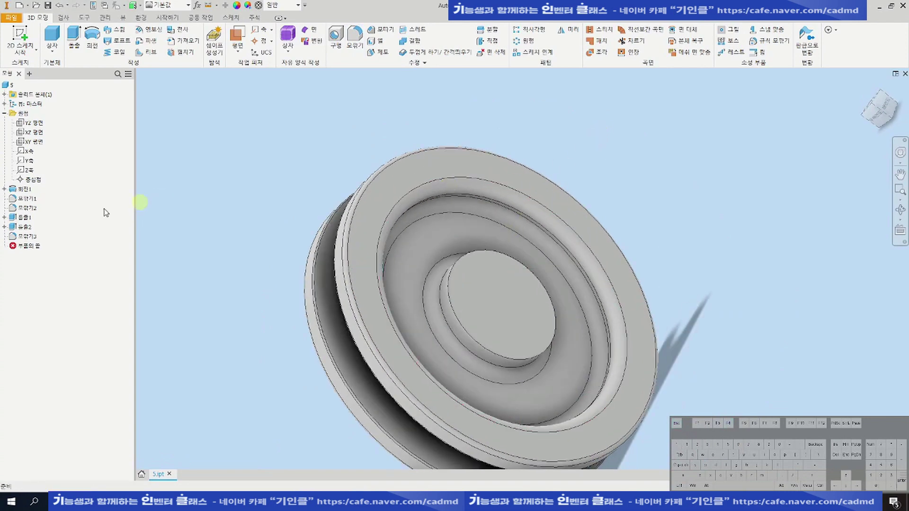
pyautogui.click(558, 32)
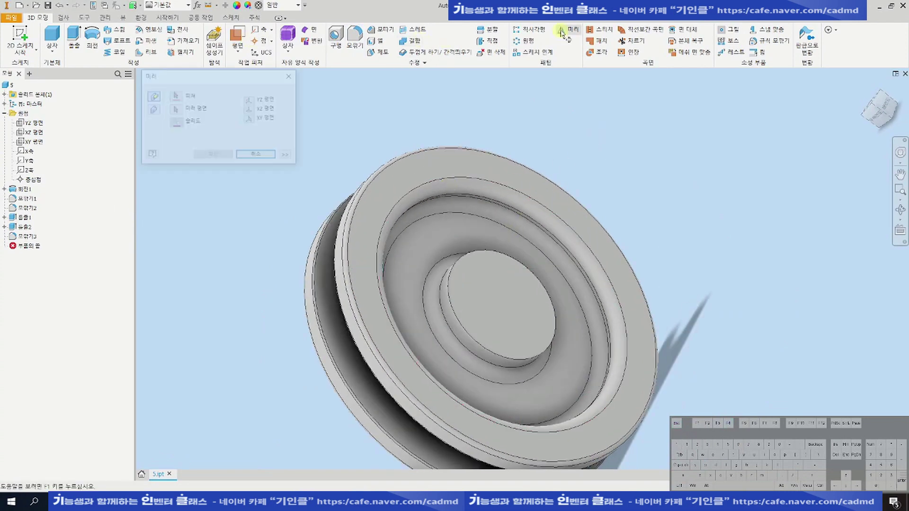
pyautogui.click(486, 201)
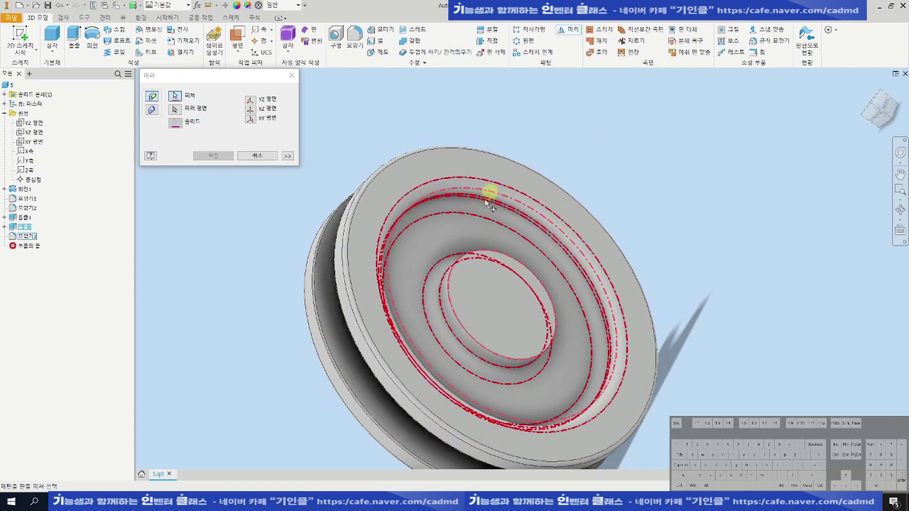
pyautogui.press('F6')
pyautogui.click(175, 109)
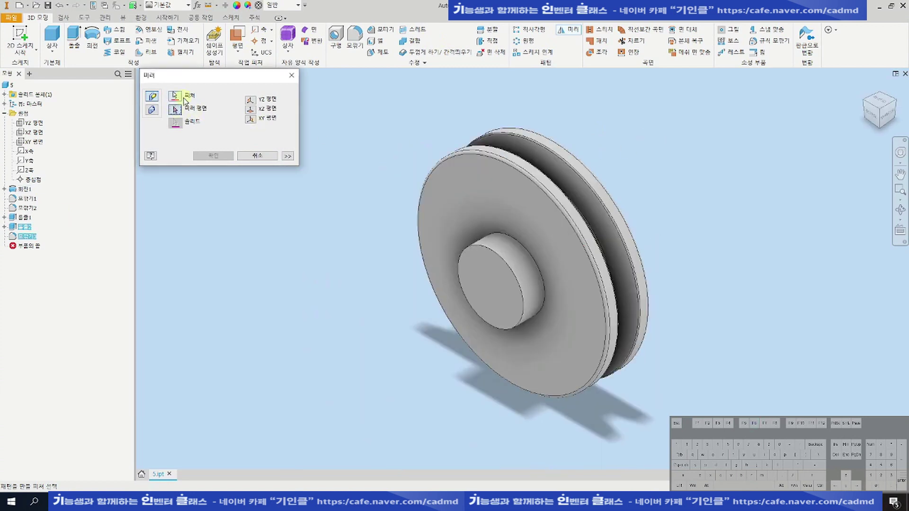
pyautogui.click(35, 142)
pyautogui.click(213, 156)
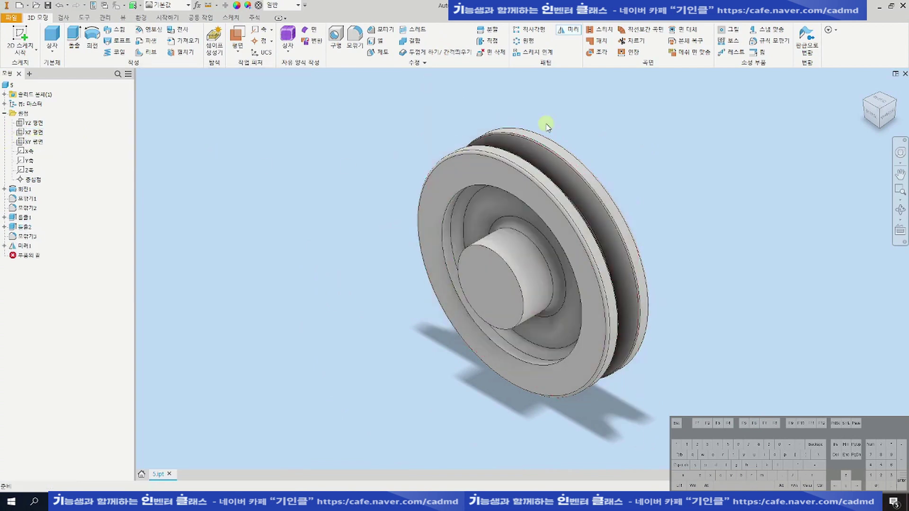
# Fillet the outer rim edge of the hub-side recess with a 3 mm radius
pyautogui.keyDown('shift'); pyautogui.moveTo(505, 200); pyautogui.dragTo(534, 166, button='middle'); pyautogui.keyUp('shift')
pyautogui.press('F4')
pyautogui.moveTo(432, 203); pyautogui.dragTo(375, 158)
pyautogui.press('f')
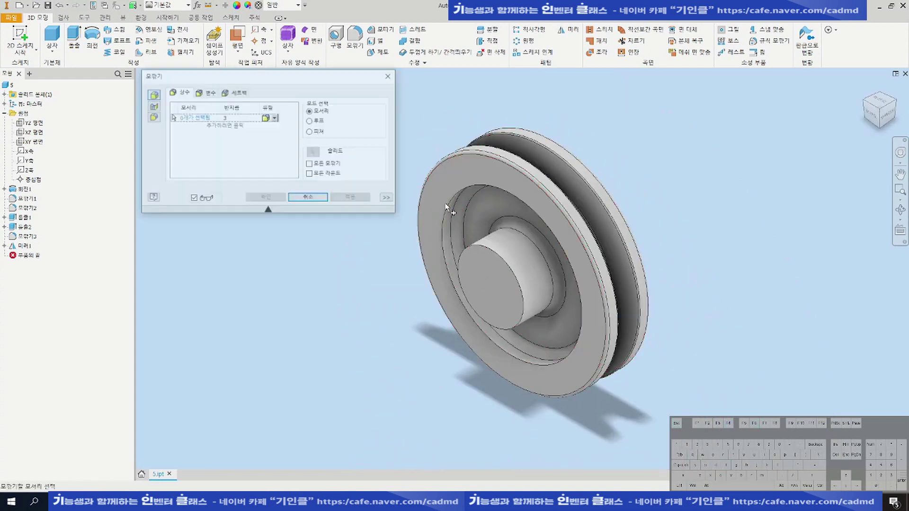
pyautogui.click(448, 208)
pyautogui.click(266, 199)
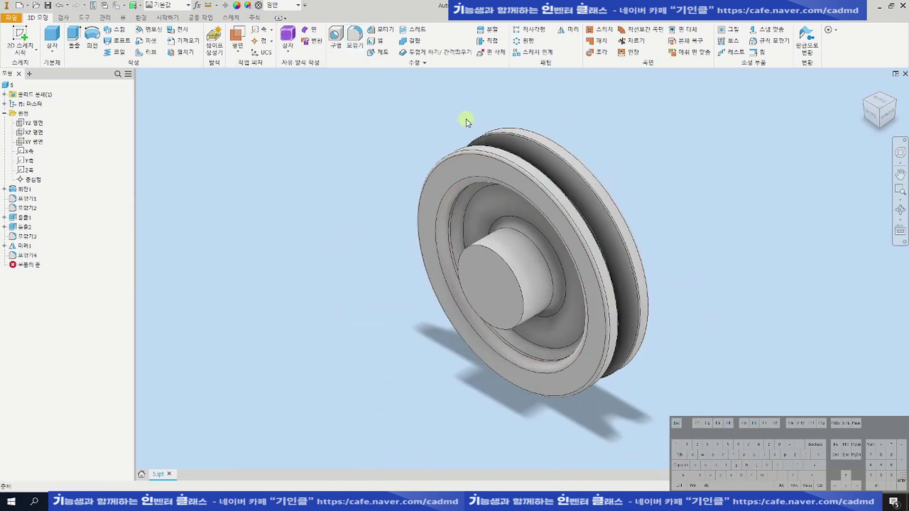
pyautogui.press('F4')
pyautogui.moveTo(440, 324); pyautogui.dragTo(490, 355)
pyautogui.press('F5')
# Measure the shaft diameter beside part 5's hub in the AutoCAD assembly drawing
pyautogui.click(338, 500)
pyautogui.scroll(-6, 484, 258)
pyautogui.scroll(-2, 471, 267)
pyautogui.scroll(4, 478, 284)
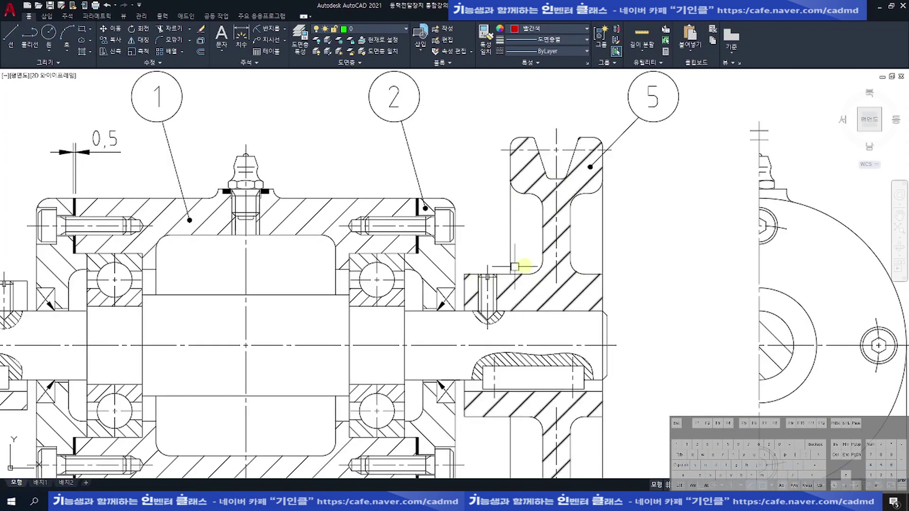
pyautogui.moveTo(525, 279); pyautogui.dragTo(526, 309, button='middle')
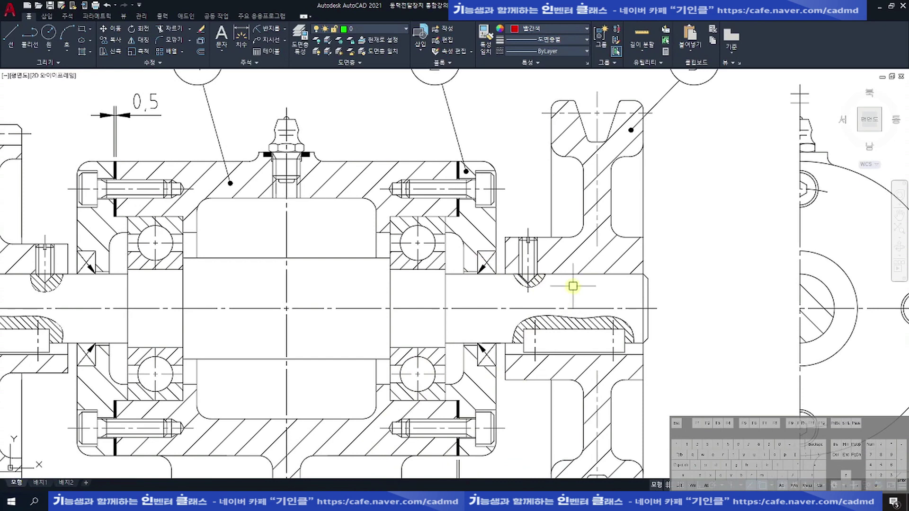
pyautogui.moveTo(266, 311); pyautogui.dragTo(470, 303, button='middle')
pyautogui.scroll(-2, 213, 237)
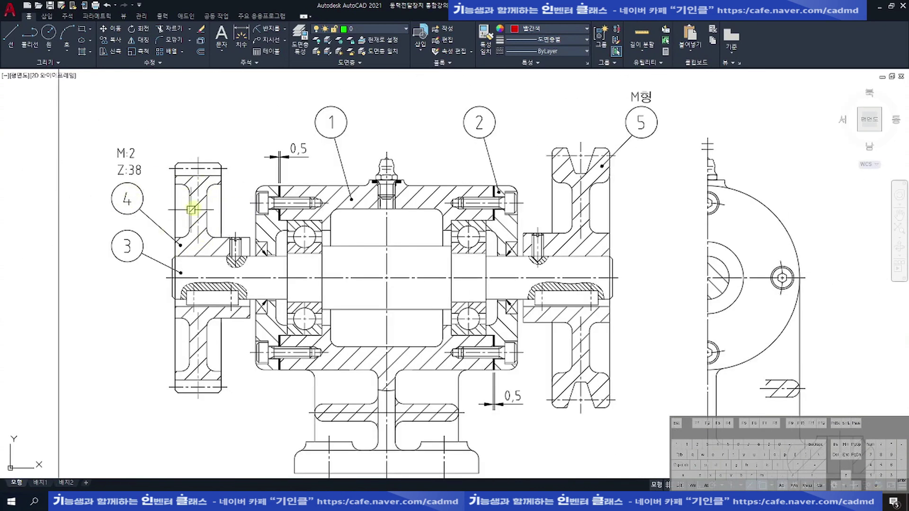
pyautogui.scroll(2, 511, 260)
pyautogui.click(521, 257)
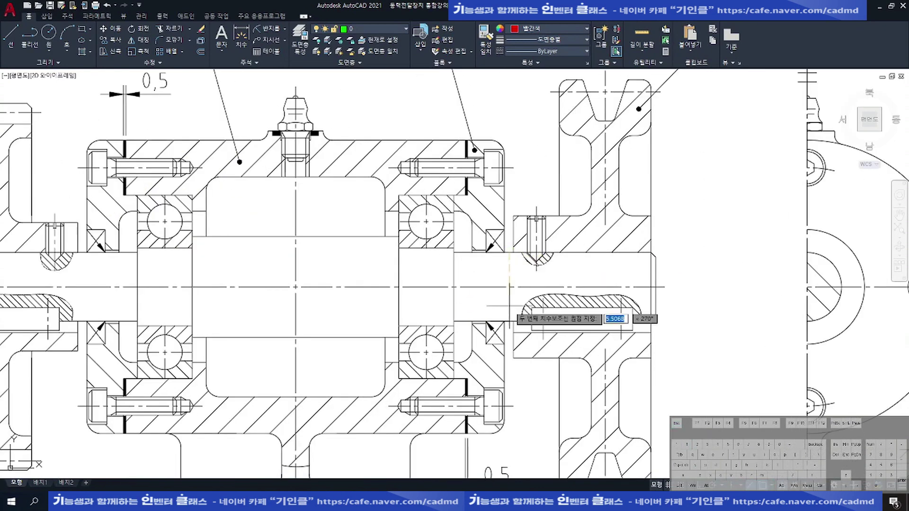
pyautogui.click(508, 320)
pyautogui.moveTo(397, 287); pyautogui.dragTo(472, 288, button='middle')
pyautogui.moveTo(548, 281); pyautogui.dragTo(452, 290, button='middle')
pyautogui.press('Escape')
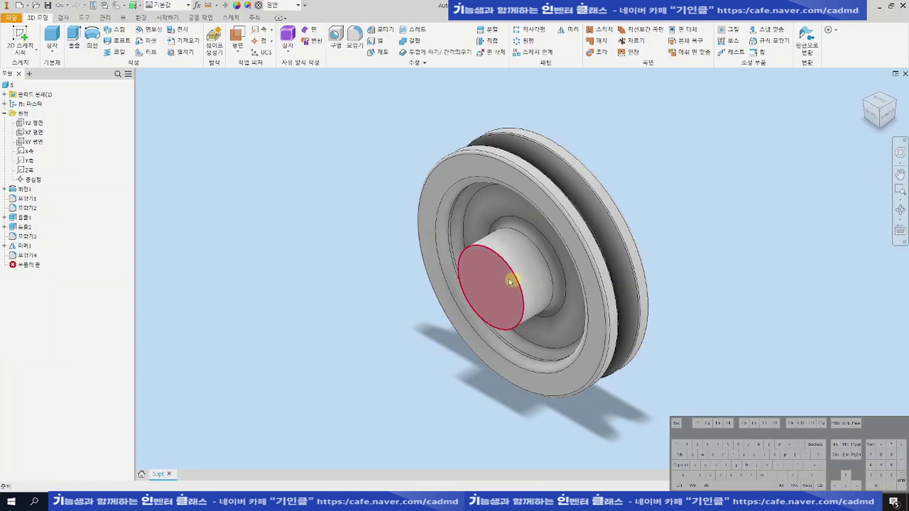
# In Inventor, sketch a 15 mm diameter circle centred on the hub's end face
pyautogui.click(502, 280)
pyautogui.click(518, 272)
pyautogui.click(85, 36)
pyautogui.click(522, 268)
pyautogui.write('15')
pyautogui.press('Return')
# Draw a keyway rectangle across the circle's lower edge and align its upper edge's midpoint vertically with the circle centre
pyautogui.scroll(4, 463, 273)
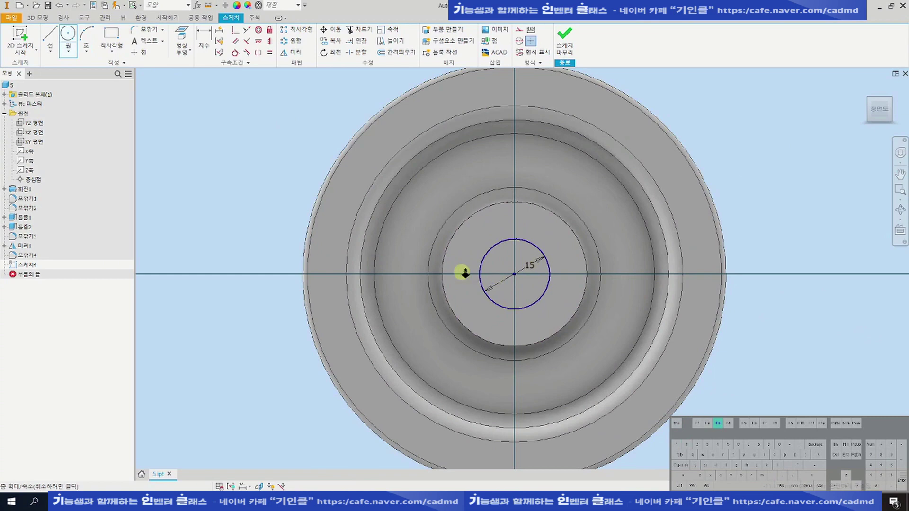
pyautogui.click(113, 37)
pyautogui.click(516, 310)
pyautogui.click(557, 350)
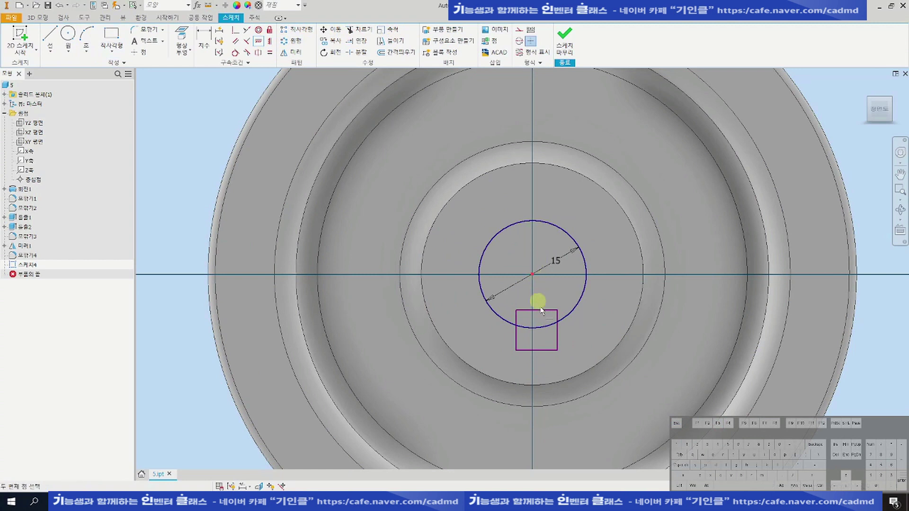
pyautogui.moveTo(537, 312); pyautogui.dragTo(539, 263)
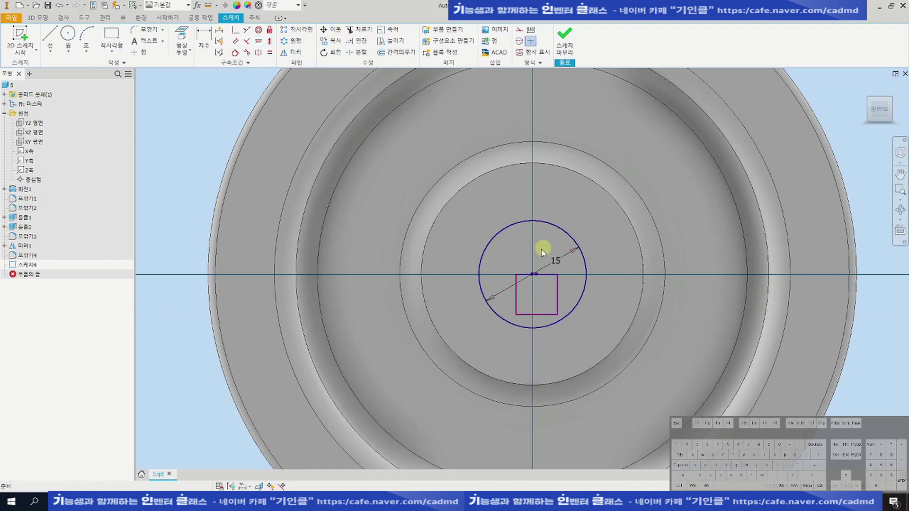
pyautogui.hotkey('ctrl', 'z')
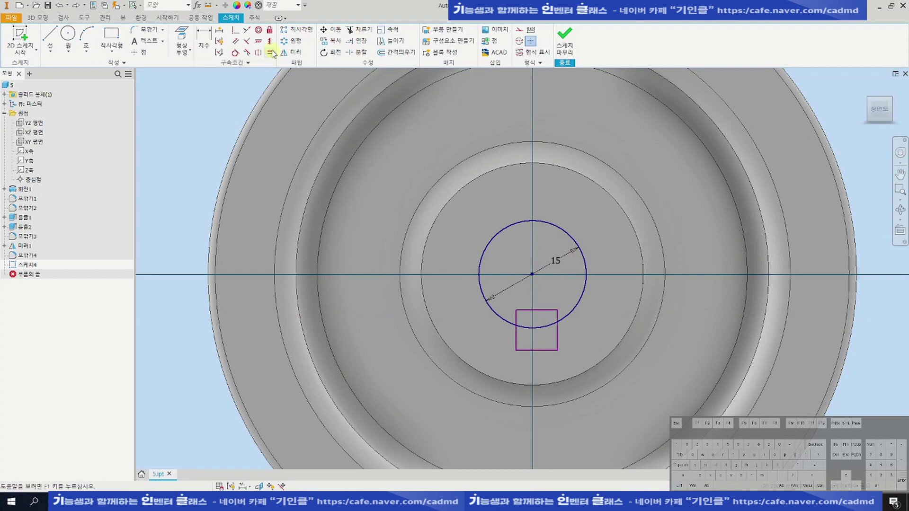
pyautogui.click(271, 43)
pyautogui.click(537, 310)
pyautogui.click(532, 274)
# Dimension the keyway rectangle 5 mm wide, with its lower edge 2.3 mm beyond the bottom of the circle
pyautogui.scroll(2, 526, 341)
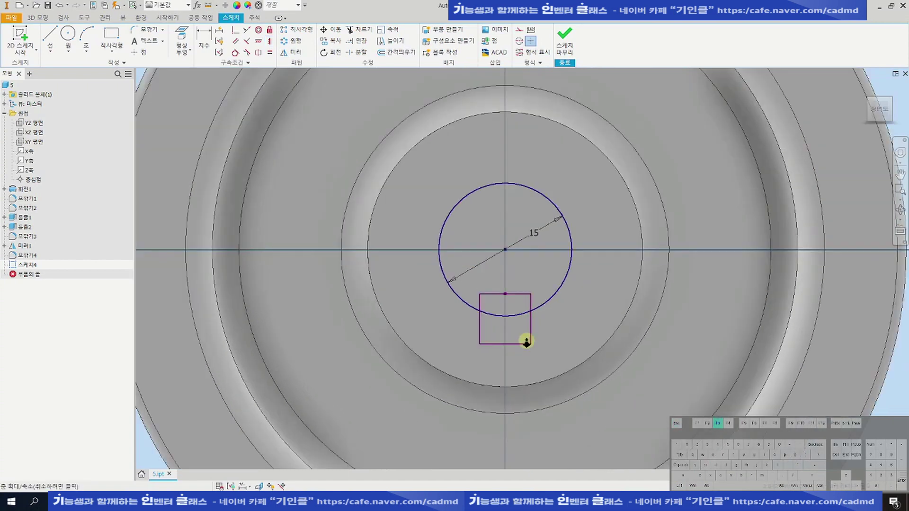
pyautogui.click(519, 345)
pyautogui.click(518, 360)
pyautogui.write('5')
pyautogui.press('Return')
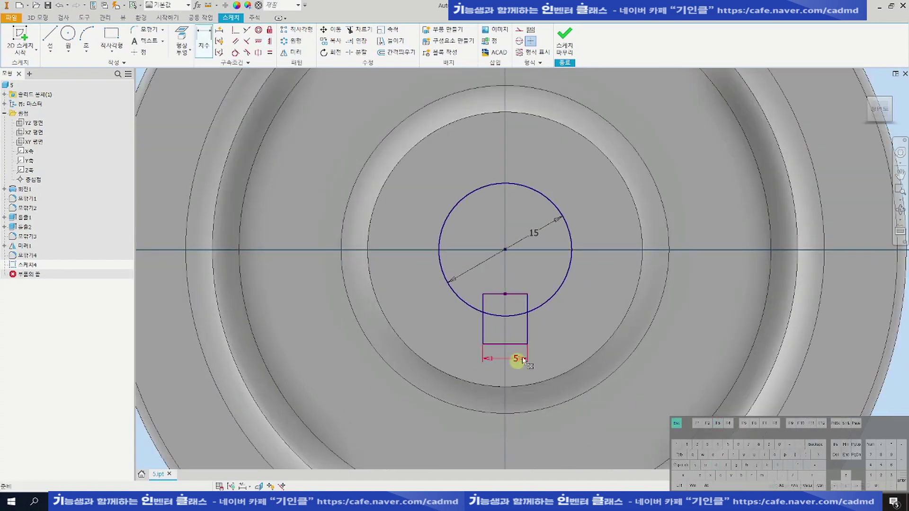
pyautogui.click(505, 316)
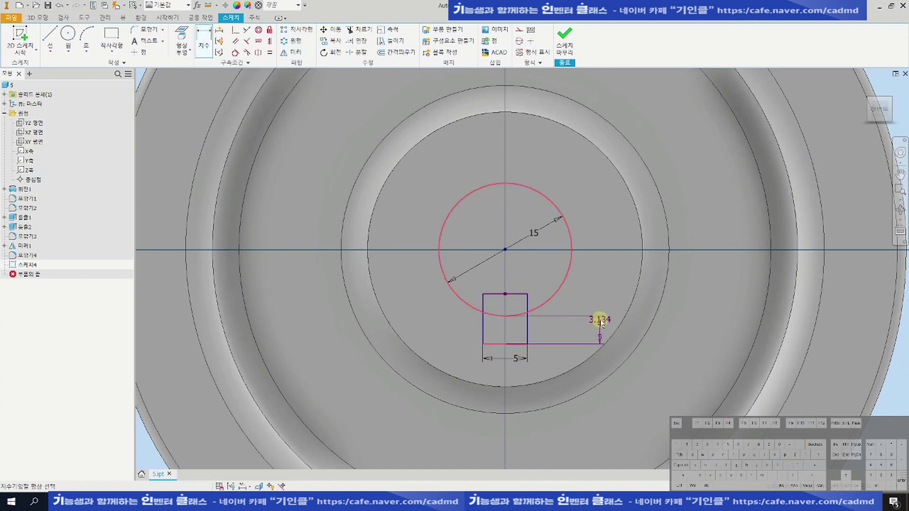
pyautogui.click(599, 322)
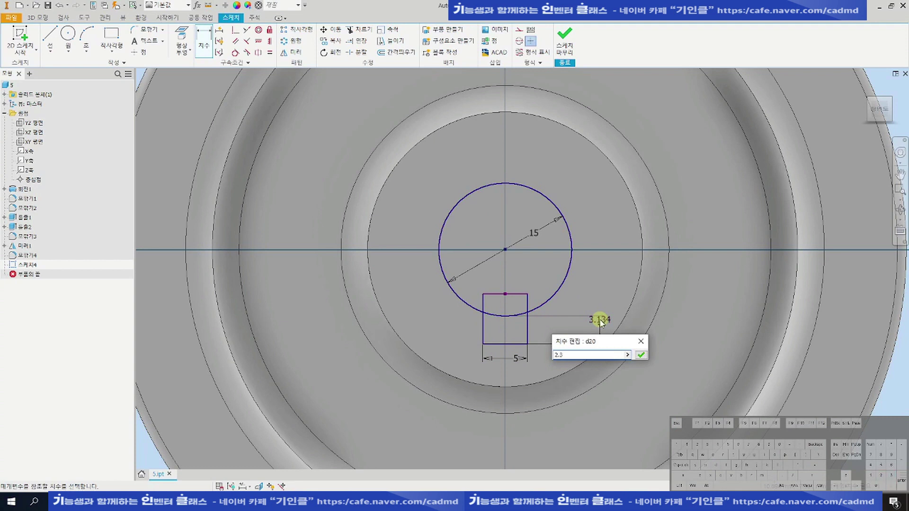
pyautogui.press('Return')
# Dimension the keyway rectangle's upper edge 4 mm below the circle centre
pyautogui.click(519, 289)
pyautogui.click(505, 249)
pyautogui.click(539, 258)
pyautogui.write('4')
pyautogui.press('Return')
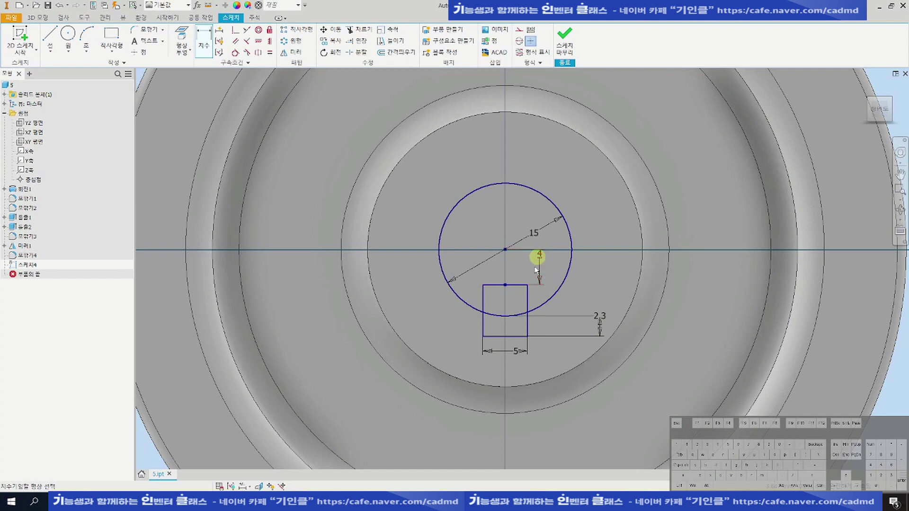
pyautogui.press('Escape')
# Cut the 15 mm bore and its keyway through the whole pulley with Extrude, and save the part
pyautogui.moveTo(549, 284); pyautogui.dragTo(563, 294, button='middle')
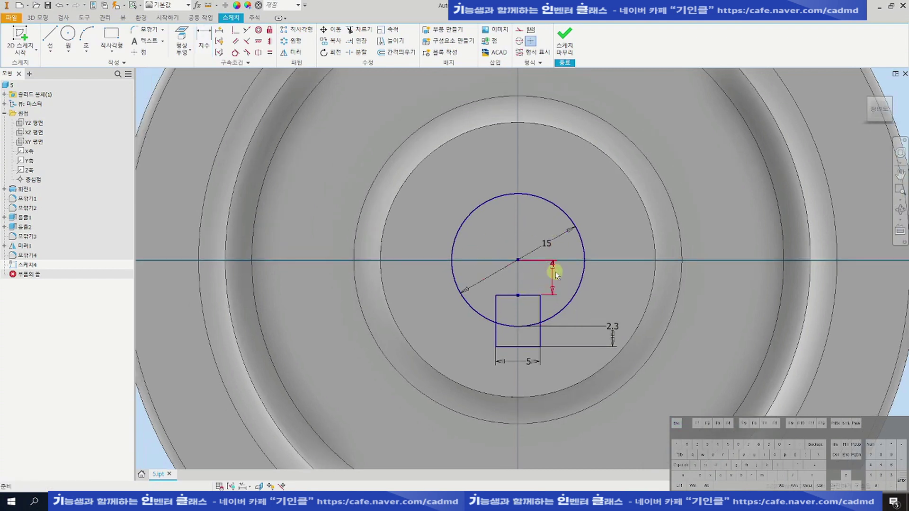
pyautogui.press('e')
pyautogui.click(510, 230)
pyautogui.click(514, 312)
pyautogui.click(512, 331)
pyautogui.click(207, 160)
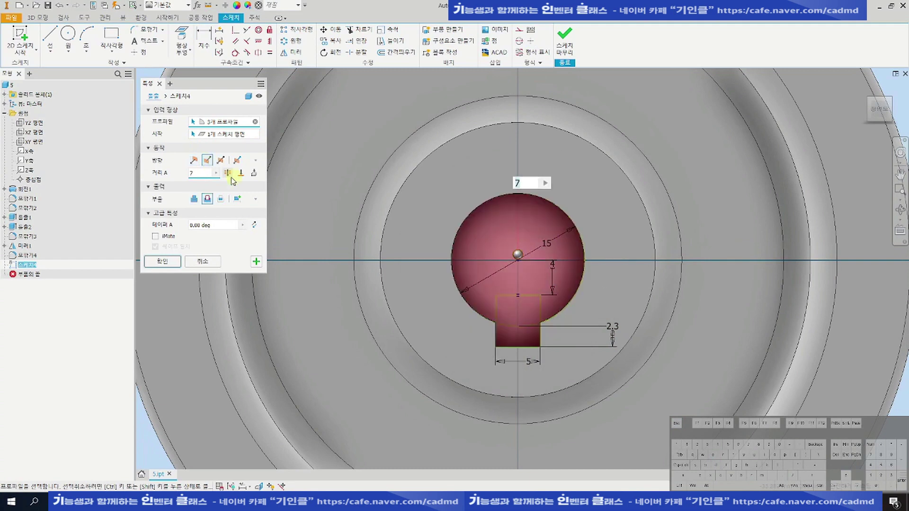
pyautogui.click(229, 174)
pyautogui.click(161, 261)
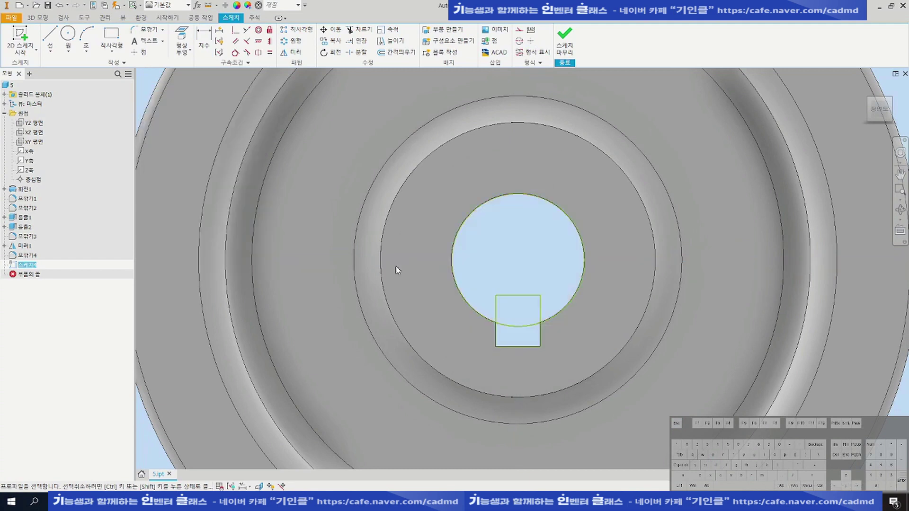
pyautogui.hotkey('ctrl', 's')
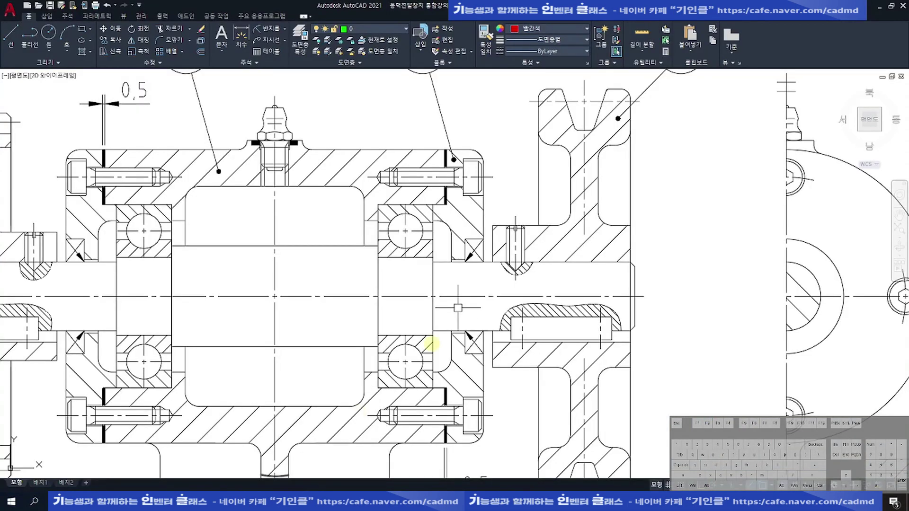
# Measure the distance from the hub's end face to the set-screw hole's centreline on part 5 in the AutoCAD drawing
pyautogui.scroll(-3, 516, 298)
pyautogui.scroll(4, 497, 331)
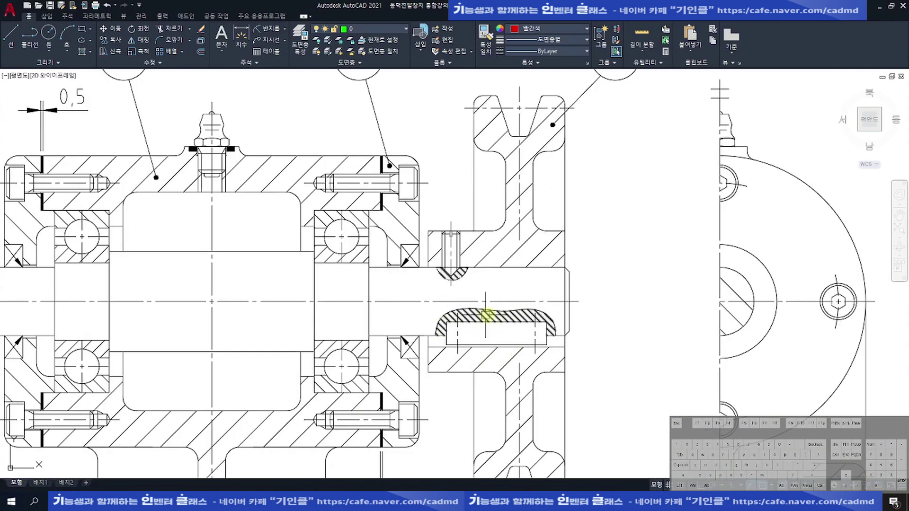
pyautogui.moveTo(448, 256); pyautogui.dragTo(487, 259, button='middle')
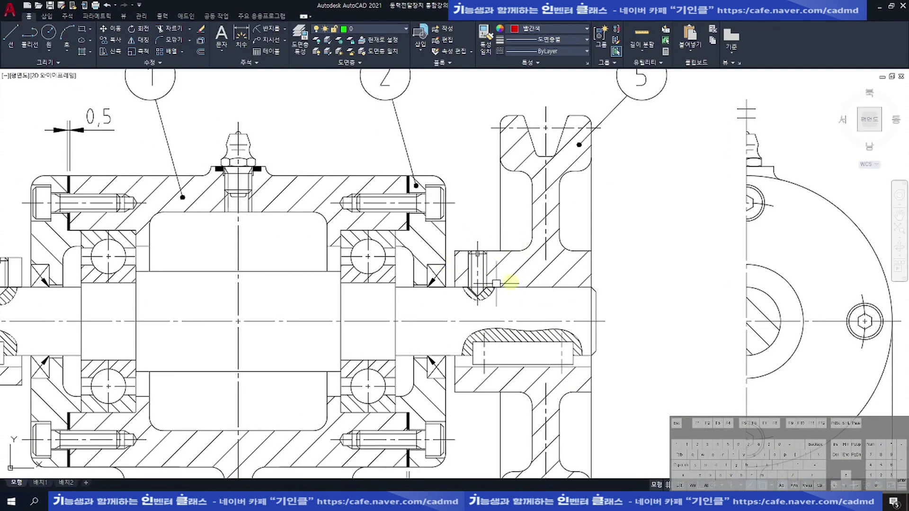
pyautogui.scroll(2, 468, 255)
pyautogui.moveTo(487, 222); pyautogui.dragTo(493, 230, button='middle')
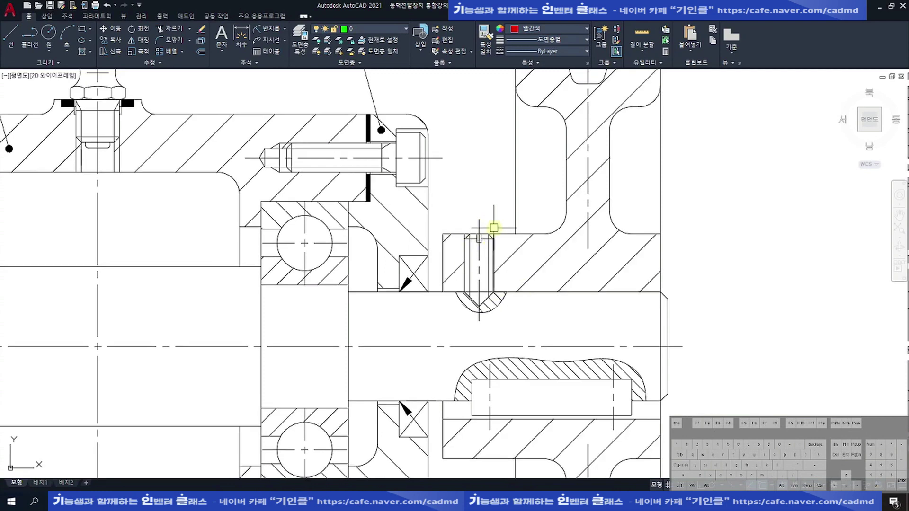
pyautogui.scroll(-2, 488, 243)
pyautogui.scroll(2, 499, 230)
pyautogui.press('Escape')
pyautogui.write('1')
pyautogui.press('space')
pyautogui.click(473, 232)
pyautogui.click(438, 242)
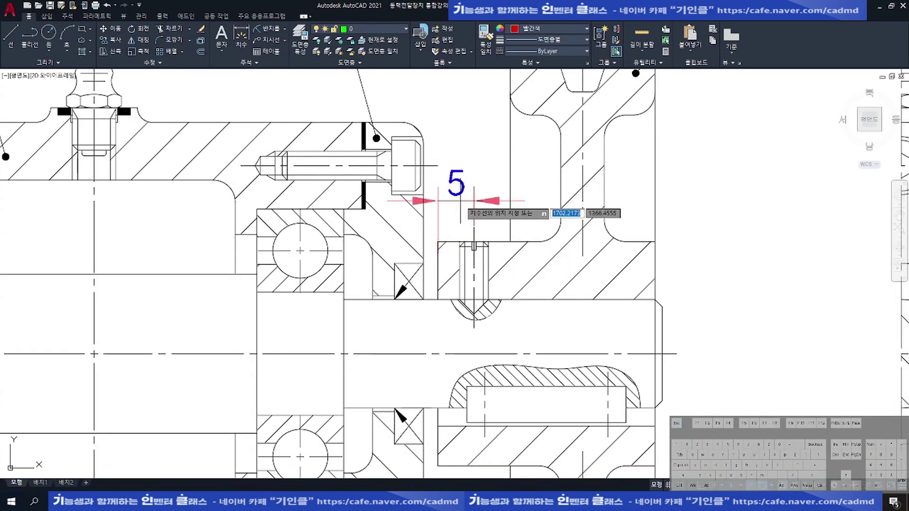
pyautogui.press('Escape')
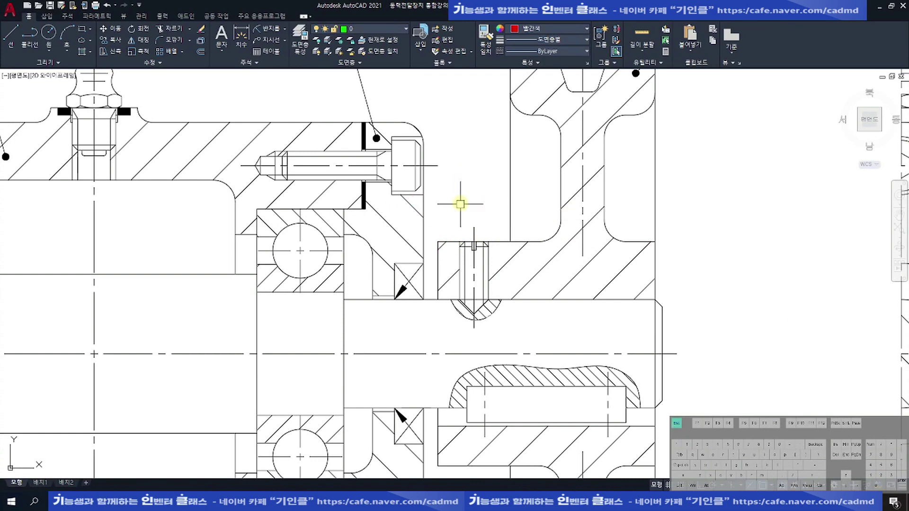
# Measure the set-screw hole's thread diameter in the AutoCAD drawing
pyautogui.scroll(4, 464, 249)
pyautogui.press('space')
pyautogui.click(452, 265)
pyautogui.click(525, 266)
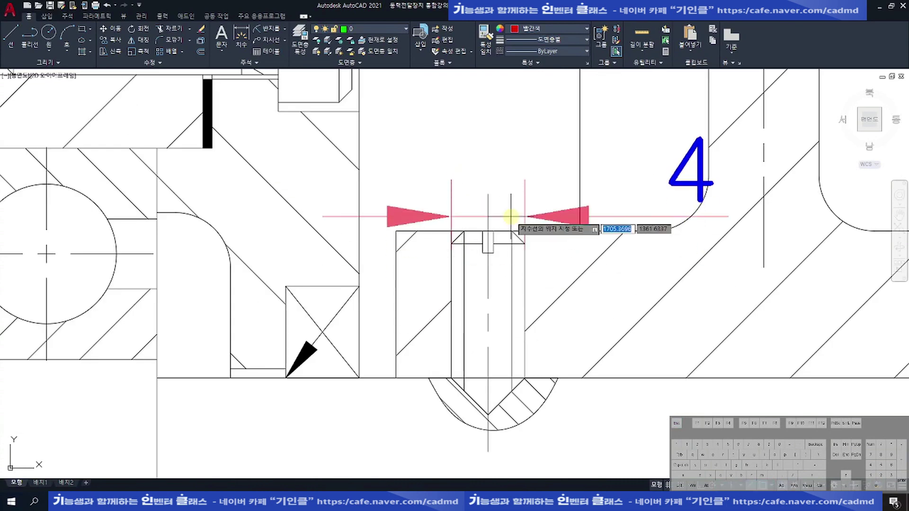
pyautogui.scroll(-4, 532, 222)
pyautogui.press('Escape')
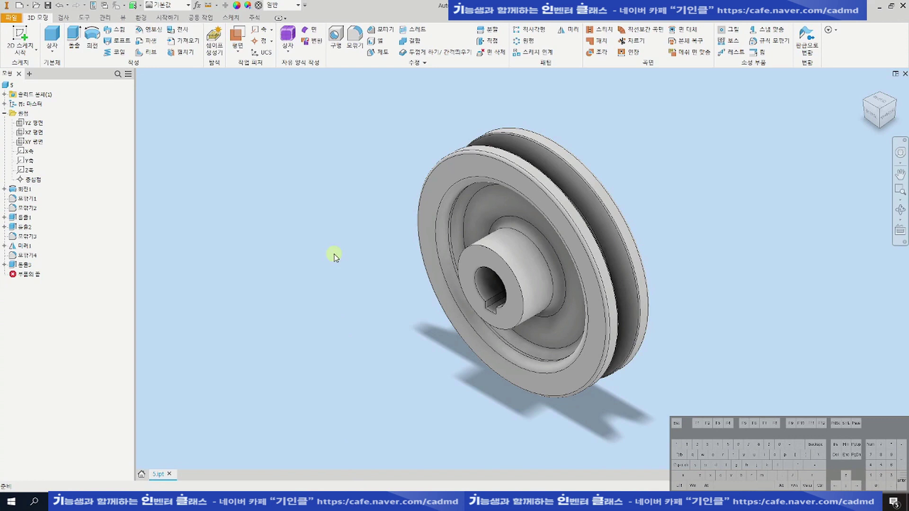
# In Inventor, create a work plane parallel to the XZ plane and tangent to the top of the hub
pyautogui.click(34, 133)
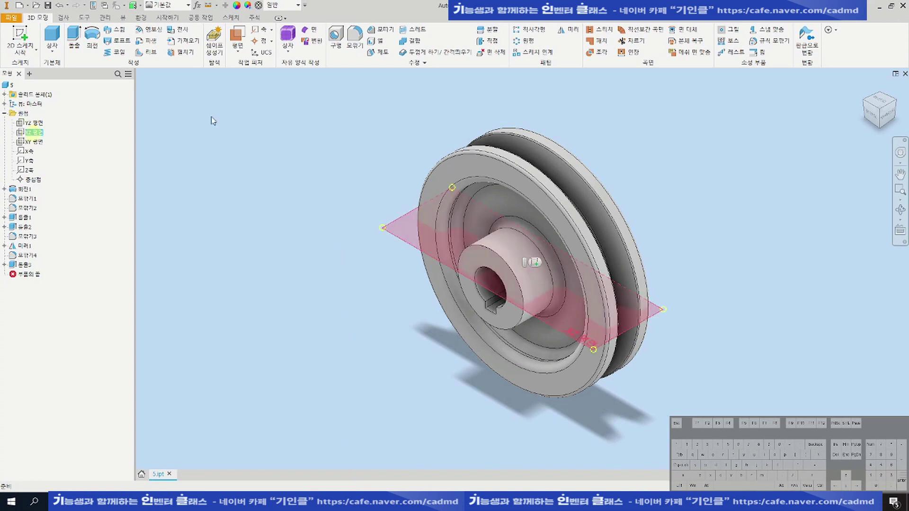
pyautogui.click(239, 37)
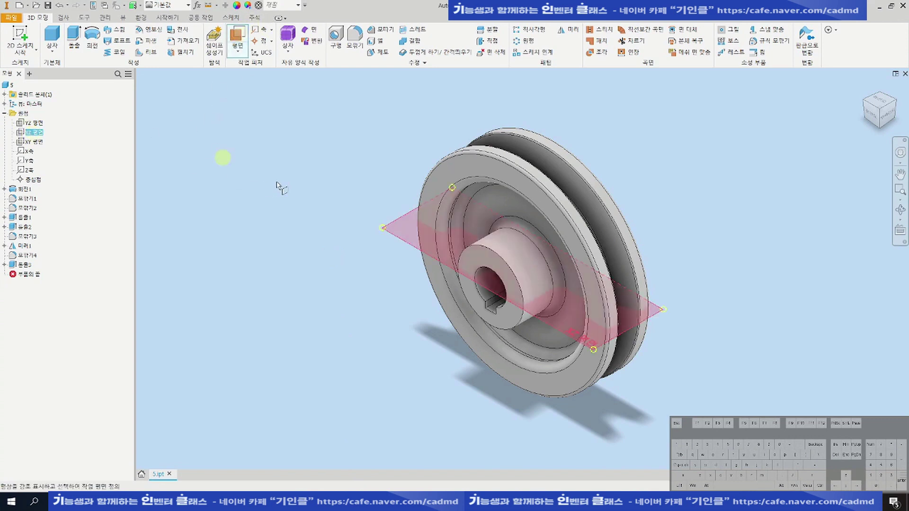
pyautogui.click(501, 237)
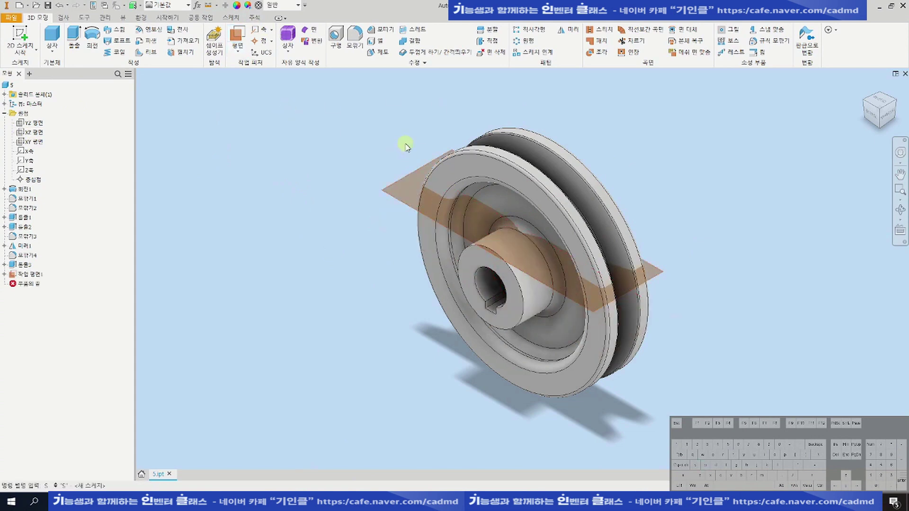
# Sketch on the tangent plane: project the hub's end edge and draw a 5 mm line inward from its midpoint along the axis
pyautogui.click(413, 174)
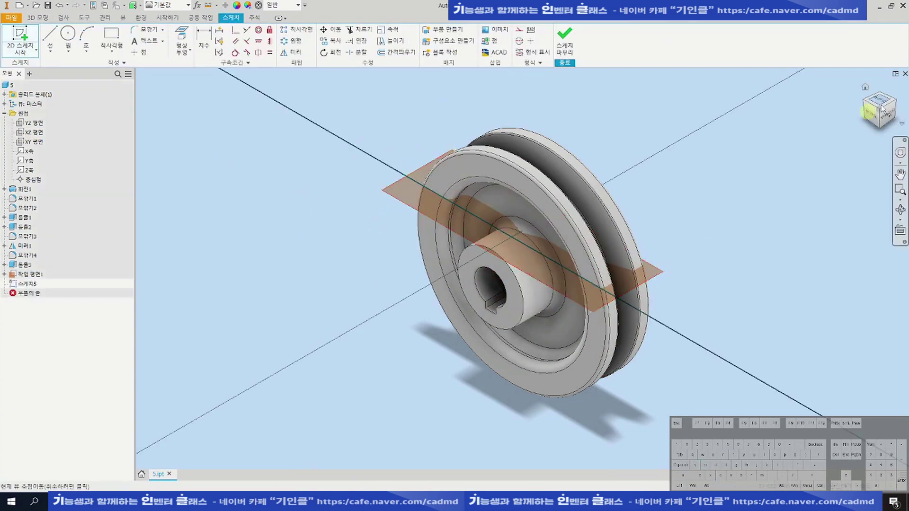
pyautogui.click(186, 43)
pyautogui.click(457, 260)
pyautogui.click(47, 38)
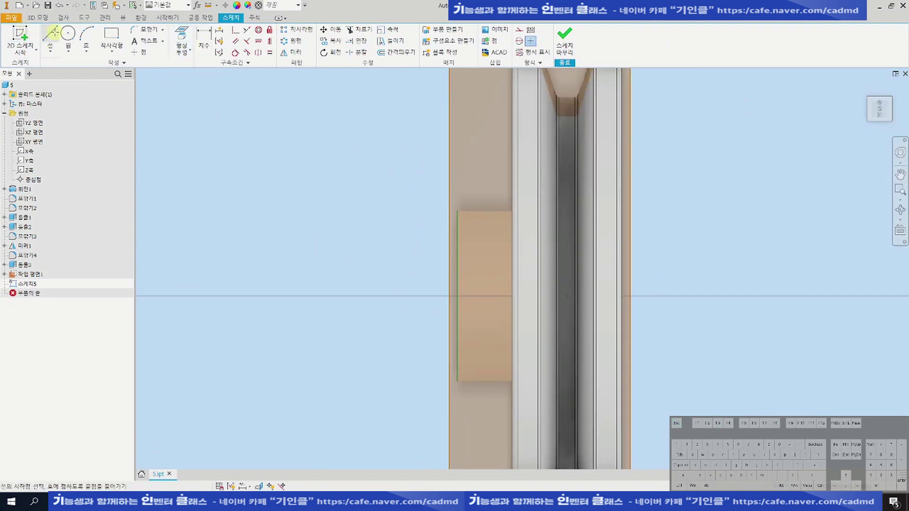
pyautogui.click(458, 296)
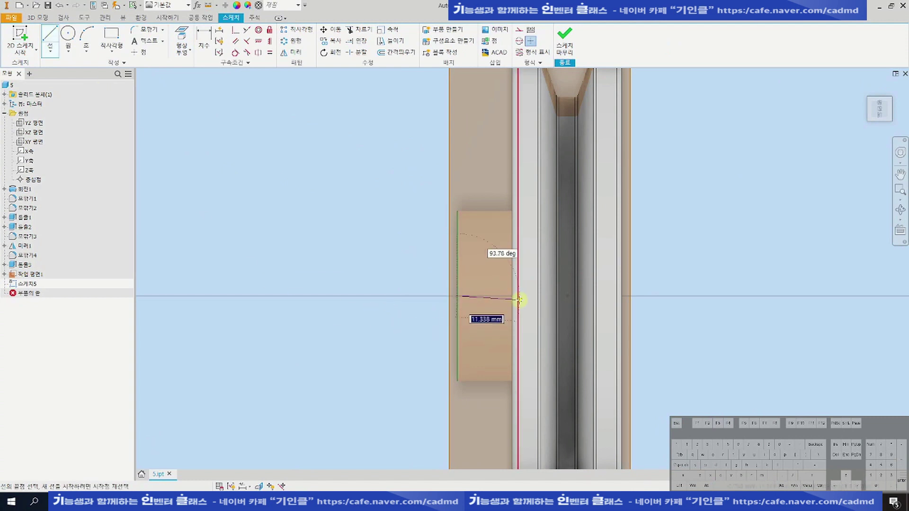
pyautogui.write('5')
pyautogui.press('Return')
pyautogui.press('Escape')
# Set up an M4x0.7 threaded hole at the sketch line's inner end with thread depth and drill depth of 10 mm
pyautogui.press('h')
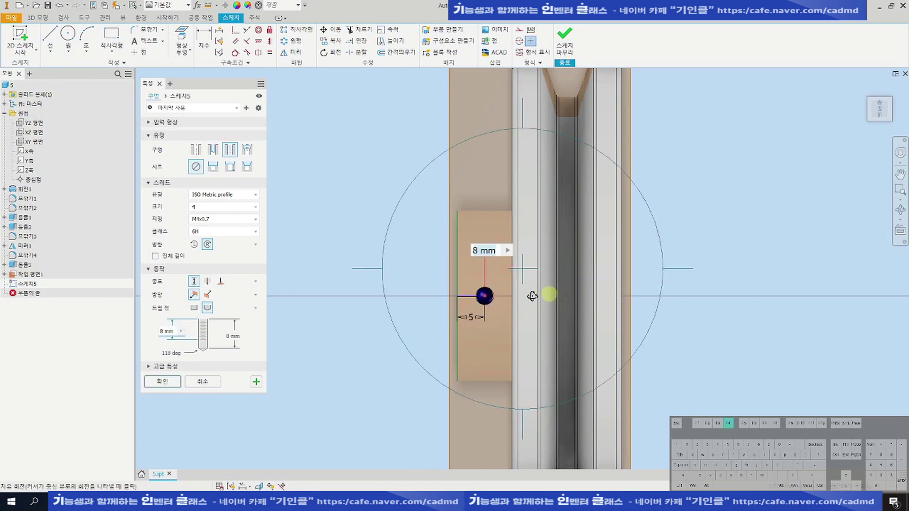
pyautogui.press('F3')
pyautogui.press('F4')
pyautogui.moveTo(314, 191); pyautogui.dragTo(597, 253)
pyautogui.click(172, 331)
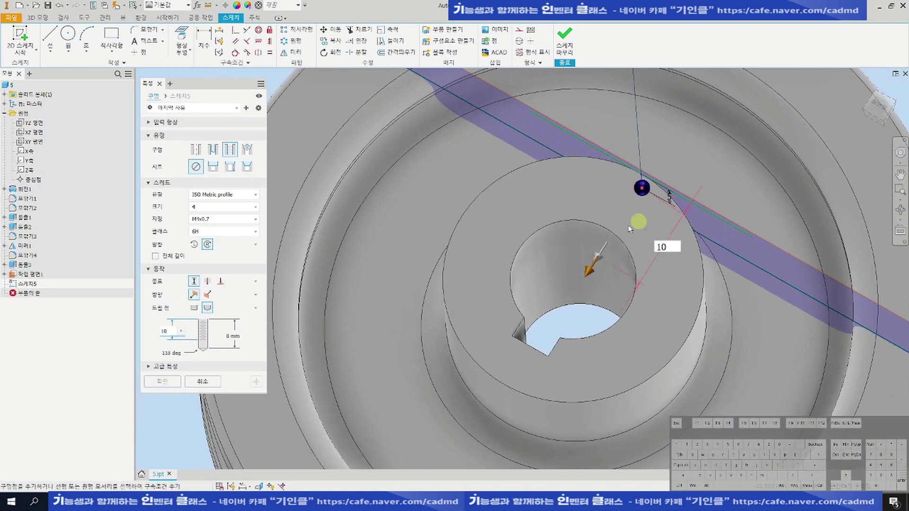
pyautogui.click(236, 336)
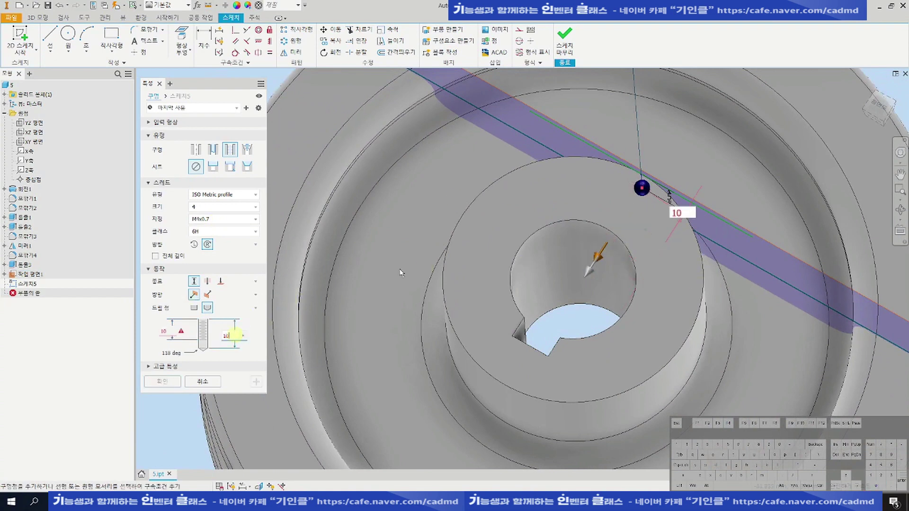
pyautogui.press('F4')
pyautogui.moveTo(643, 268); pyautogui.dragTo(619, 207)
pyautogui.scroll(4, 614, 250)
pyautogui.press('F4')
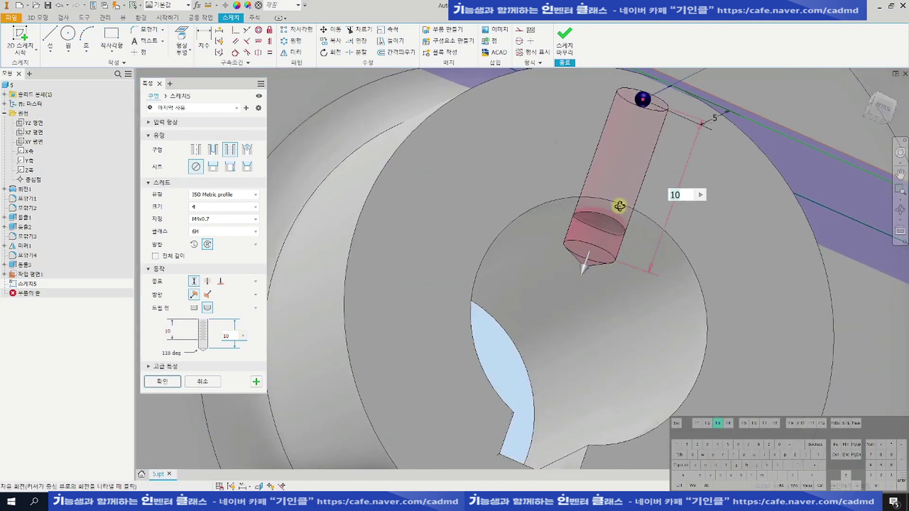
pyautogui.scroll(3, 618, 207)
pyautogui.press('F3')
pyautogui.scroll(-5, 543, 270)
pyautogui.press('F4')
pyautogui.moveTo(568, 223)
pyautogui.mouseDown()
pyautogui.moveTo(497, 234)
pyautogui.moveTo(450, 274)
pyautogui.mouseUp()
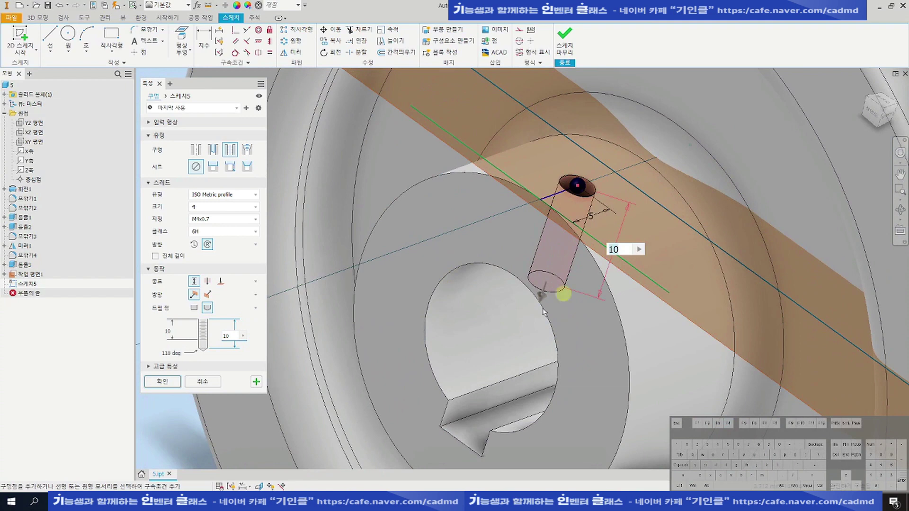
# Set the hole's thread depth to 10 mm again and create the set-screw hole through the hub wall
pyautogui.moveTo(543, 302); pyautogui.dragTo(477, 421)
pyautogui.scroll(-4, 536, 298)
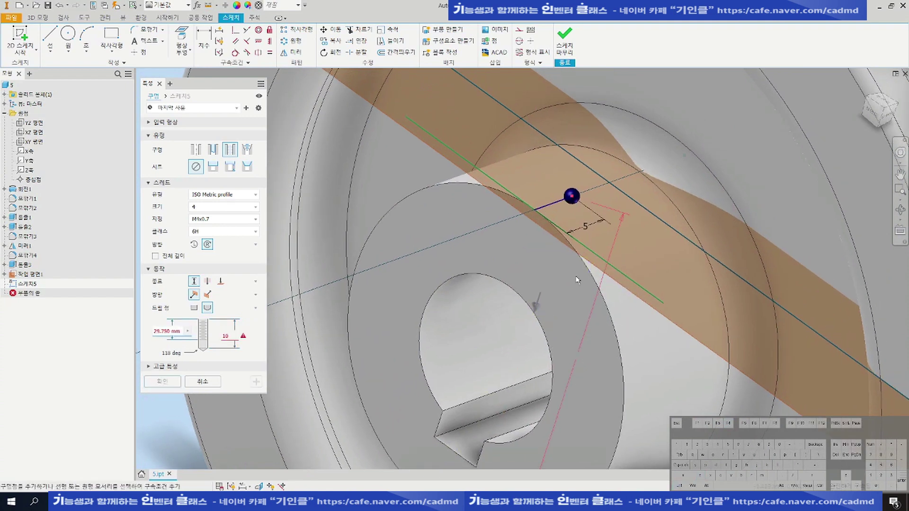
pyautogui.click(171, 331)
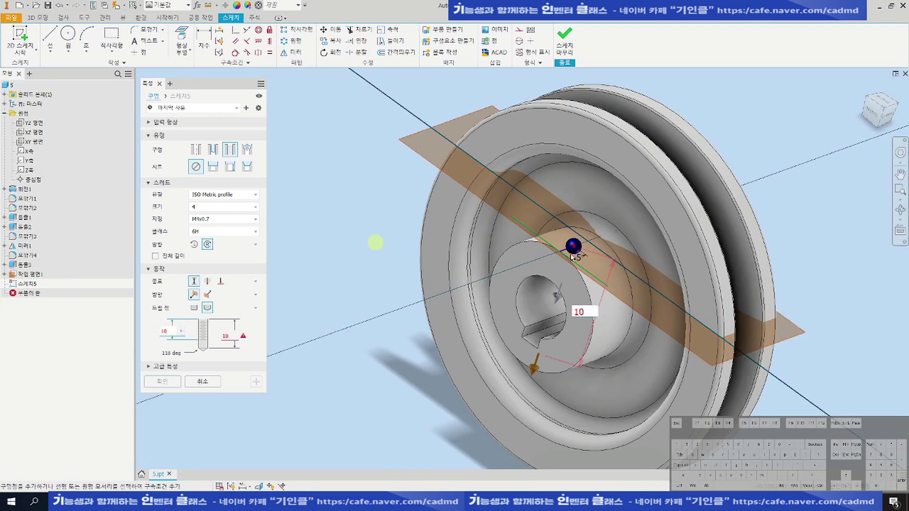
pyautogui.scroll(5, 572, 256)
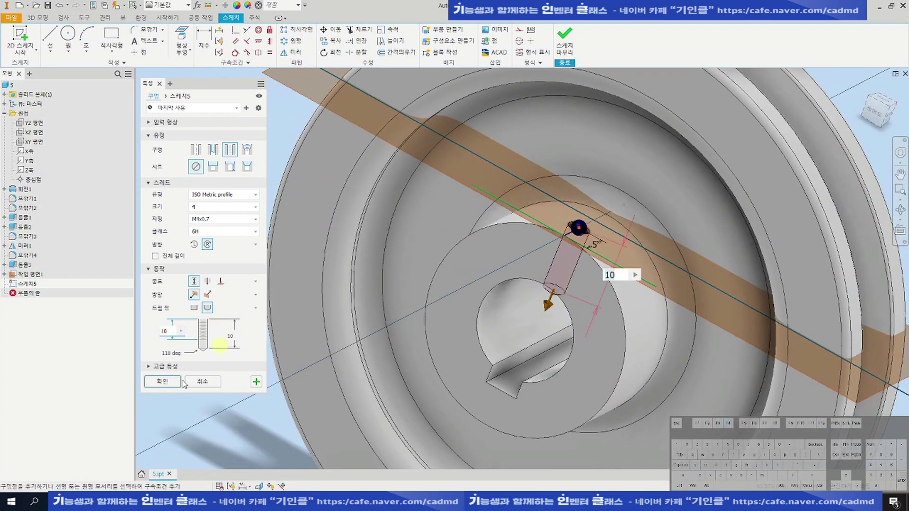
pyautogui.click(163, 381)
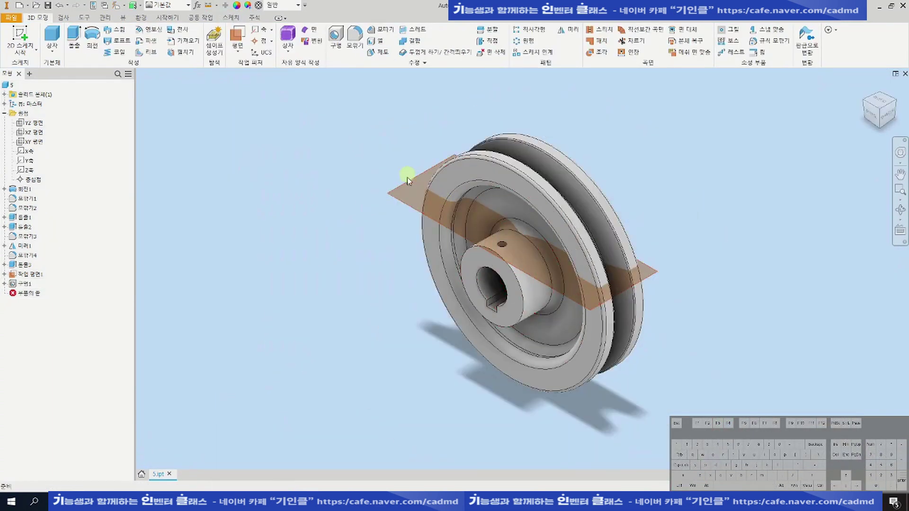
# Hide the work plane tangent to the hub
pyautogui.click(409, 183)
pyautogui.rightClick(409, 183)
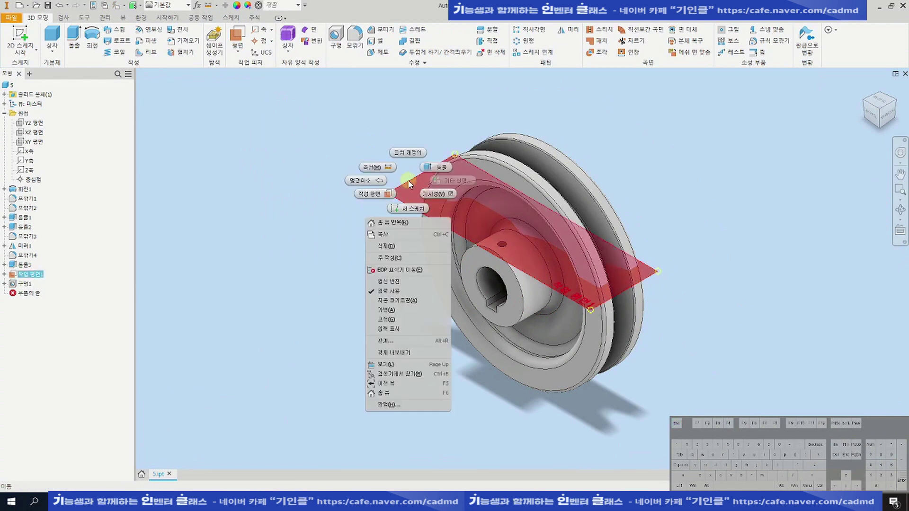
pyautogui.click(416, 148)
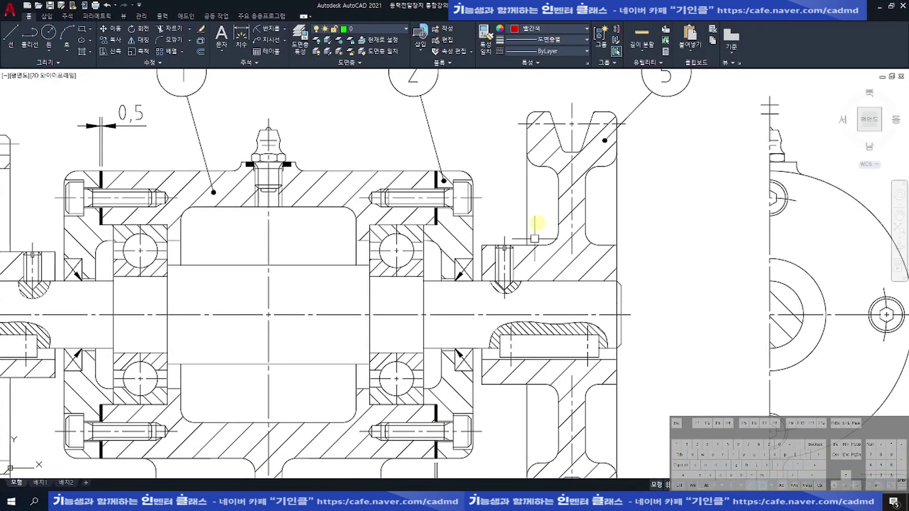
# Switch to AutoCAD and examine the set-screw hole's mouth and the hub's bore edge on part 5
pyautogui.scroll(-3, 525, 277)
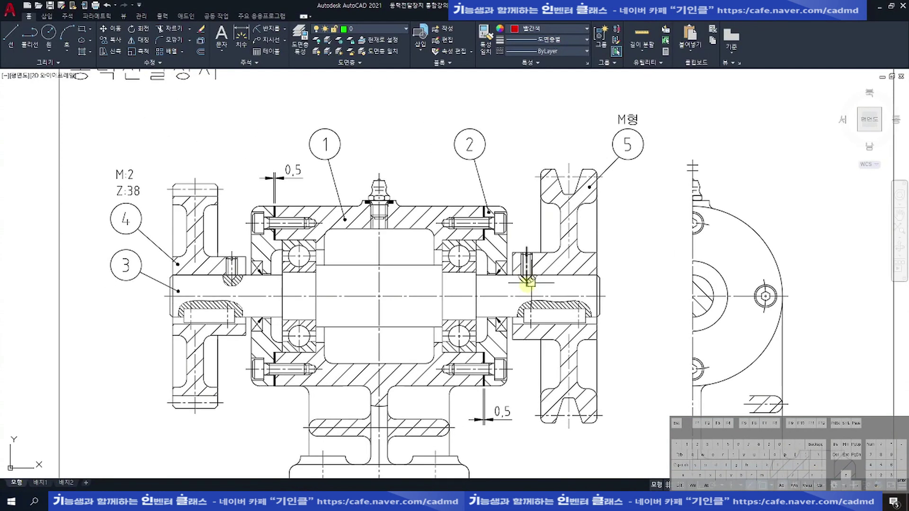
pyautogui.scroll(2, 589, 320)
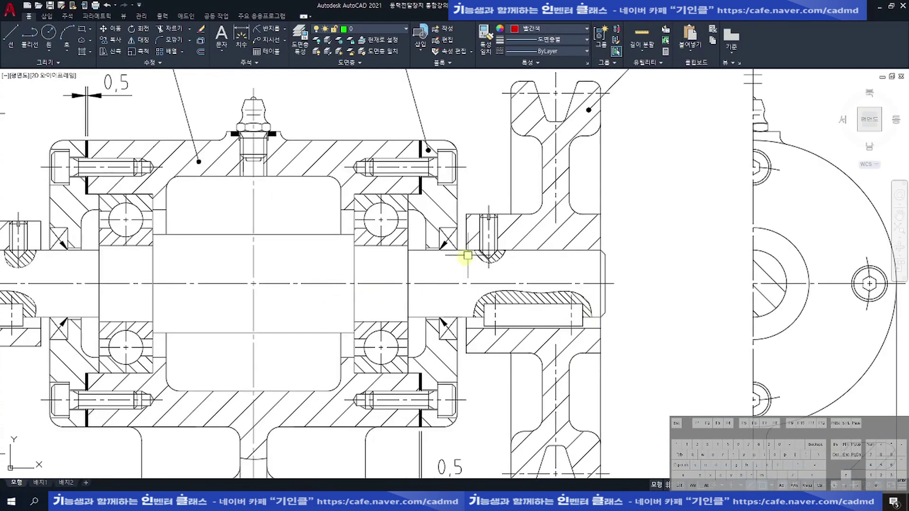
pyautogui.scroll(3, 459, 261)
pyautogui.scroll(-1, 465, 253)
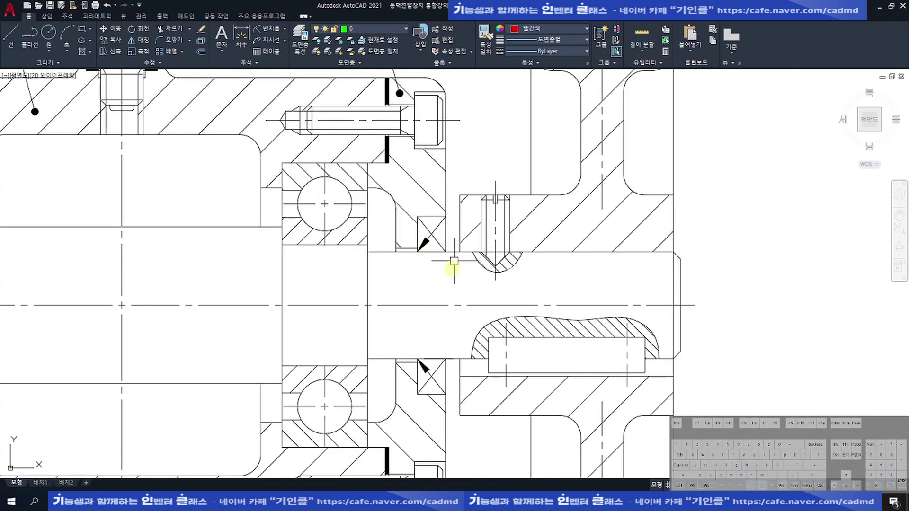
pyautogui.scroll(6, 457, 251)
pyautogui.scroll(-4, 481, 272)
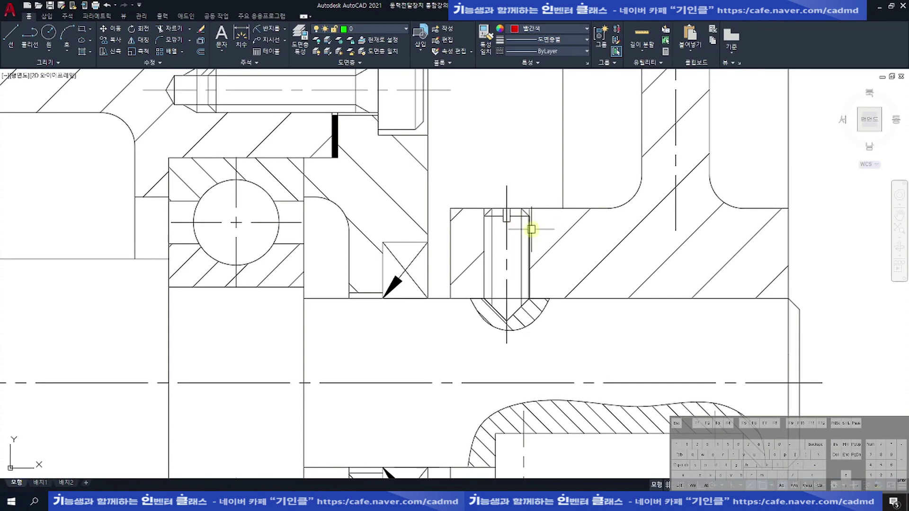
pyautogui.scroll(2, 531, 229)
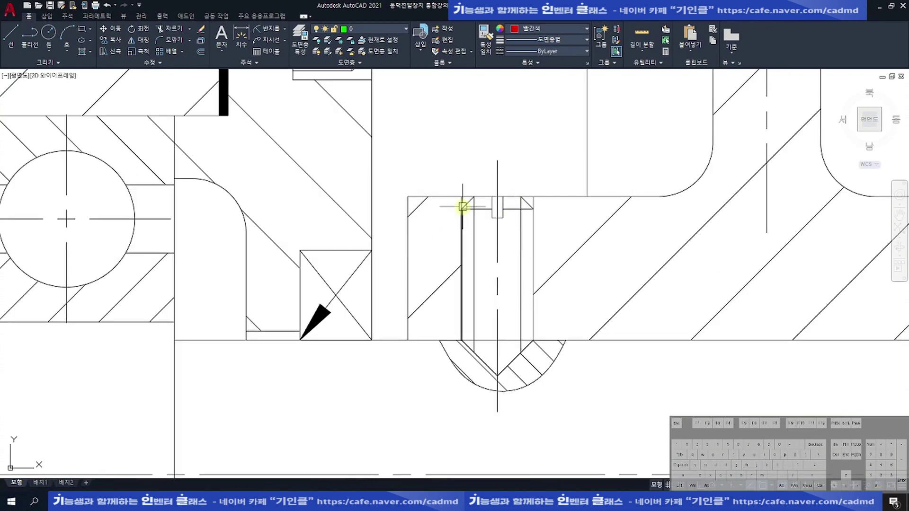
pyautogui.scroll(-2, 508, 210)
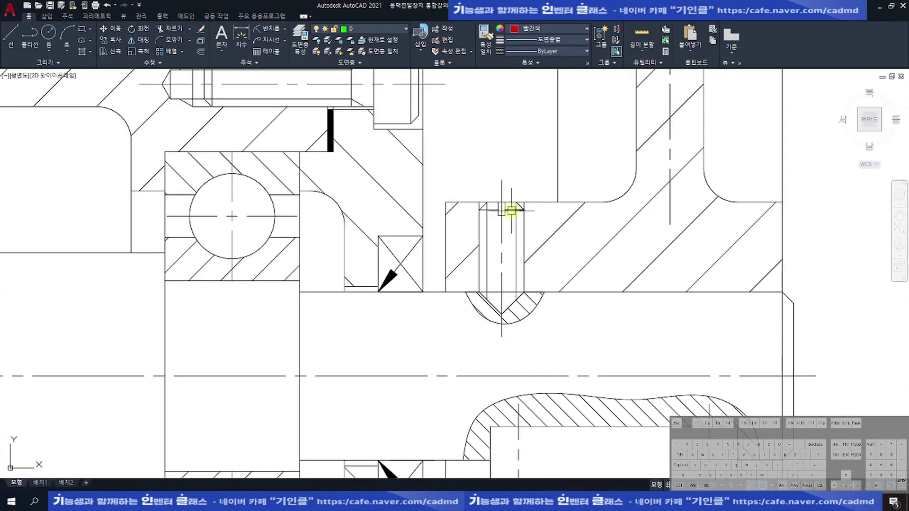
pyautogui.scroll(-2, 475, 271)
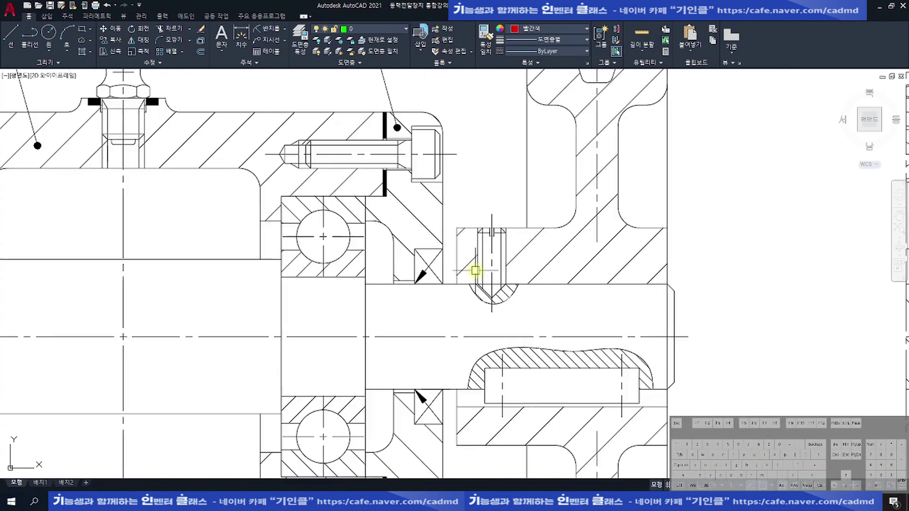
pyautogui.scroll(-3, 475, 271)
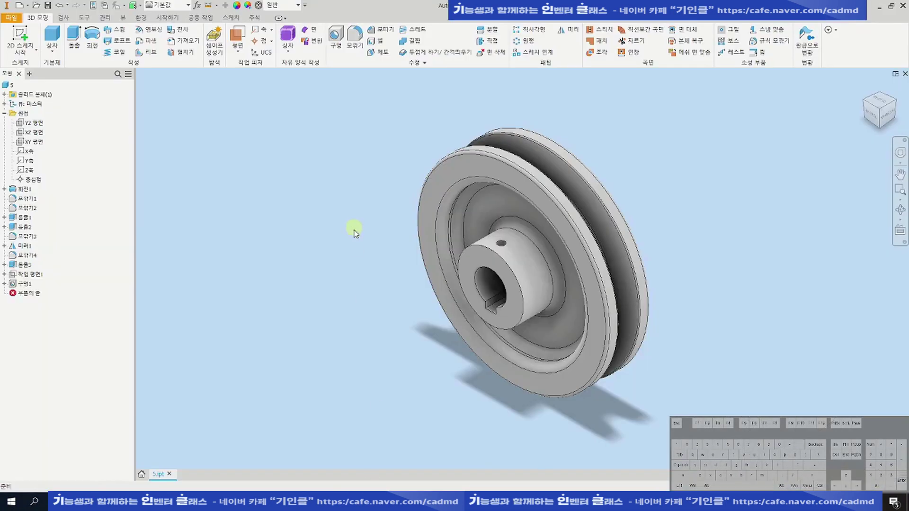
# In Inventor, chamfer the bore edge on the pulley hub's end face by 1 mm
pyautogui.click(381, 29)
pyautogui.click(479, 295)
pyautogui.scroll(2, 489, 280)
pyautogui.click(321, 204)
# Chamfer the mouth of the pulley's set-screw hole by 0.5 mm
pyautogui.press('F4')
pyautogui.moveTo(534, 276); pyautogui.dragTo(541, 227)
pyautogui.press('F4')
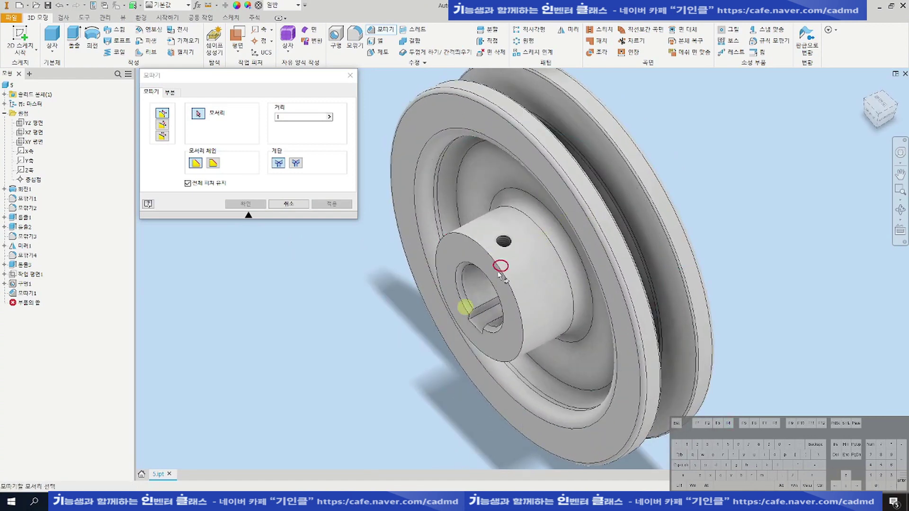
pyautogui.moveTo(470, 278); pyautogui.dragTo(464, 294, button='middle')
pyautogui.doubleClick(299, 116)
pyautogui.write('0.5')
pyautogui.click(499, 255)
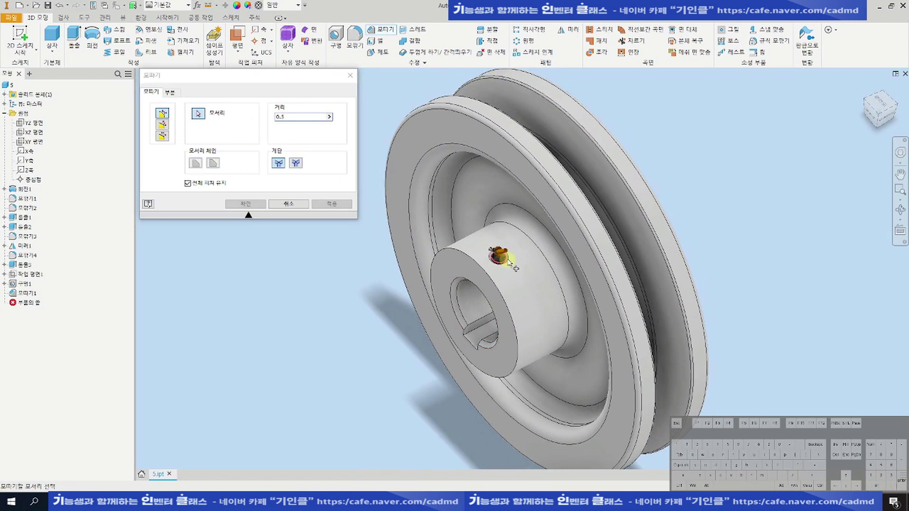
pyautogui.scroll(5, 501, 256)
pyautogui.click(245, 204)
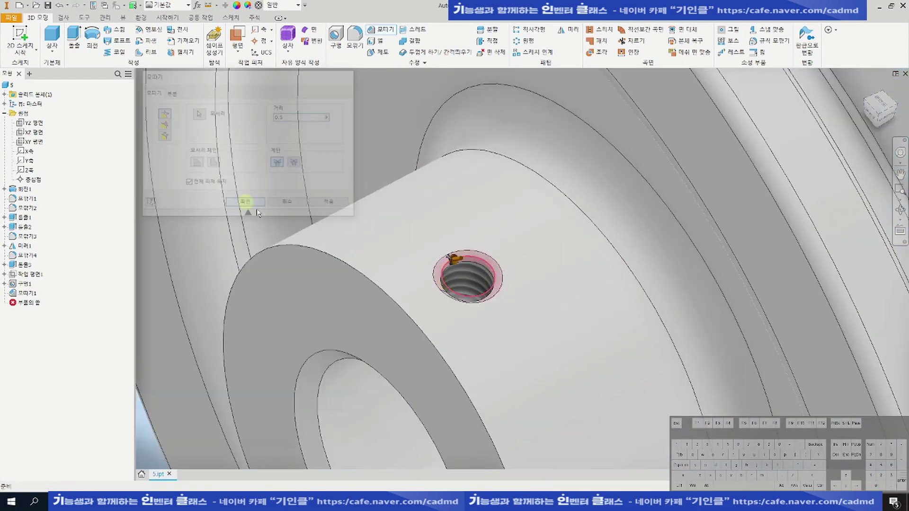
pyautogui.press('F6')
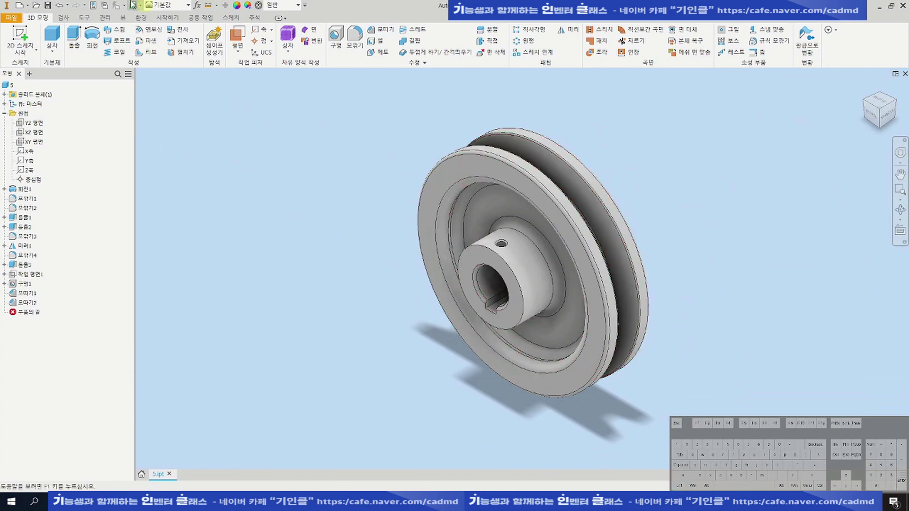
# Open part file 4, the gear, and inspect its hub side
pyautogui.click(37, 7)
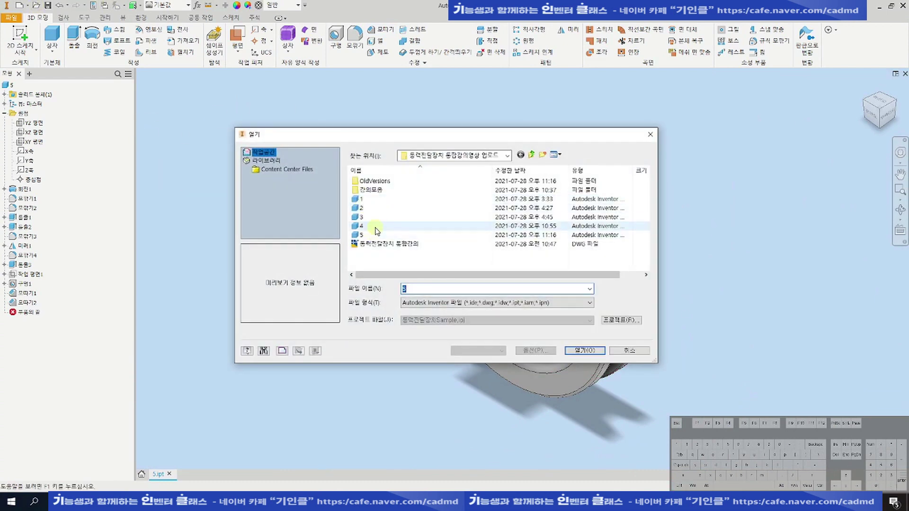
pyautogui.doubleClick(374, 227)
pyautogui.press('F4')
pyautogui.moveTo(577, 177); pyautogui.dragTo(444, 268)
pyautogui.press('F6')
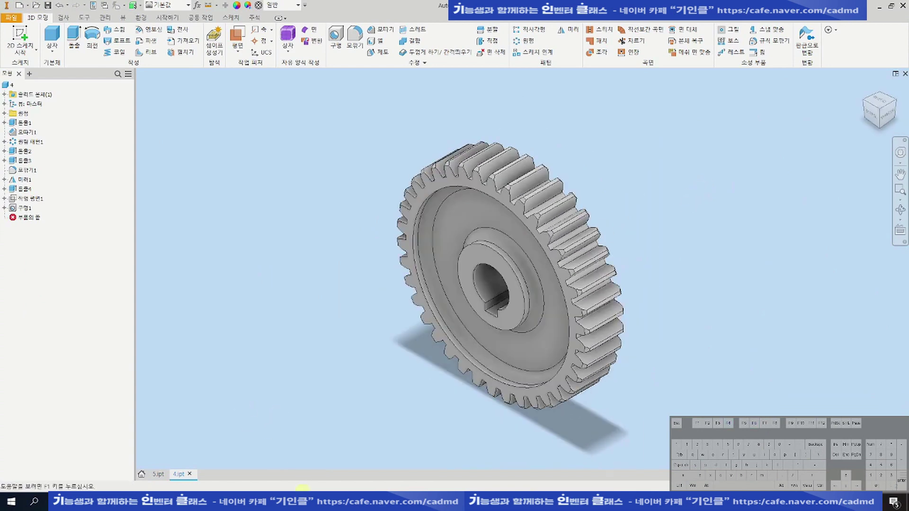
# Switch to AutoCAD and examine the set-screw hole and hub end of part 4 for chamfers
pyautogui.click(304, 501)
pyautogui.scroll(4, 503, 272)
pyautogui.scroll(3, 503, 271)
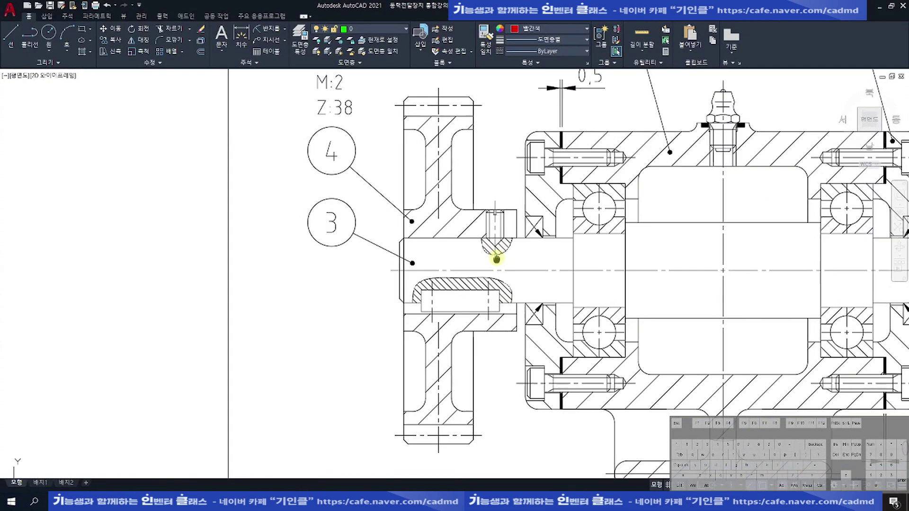
pyautogui.scroll(4, 496, 260)
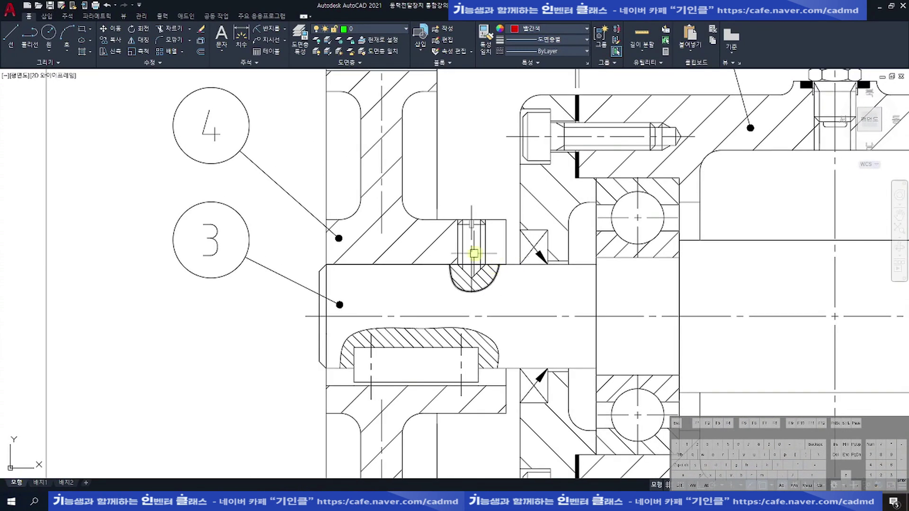
pyautogui.scroll(-2, 474, 253)
pyautogui.scroll(2, 479, 286)
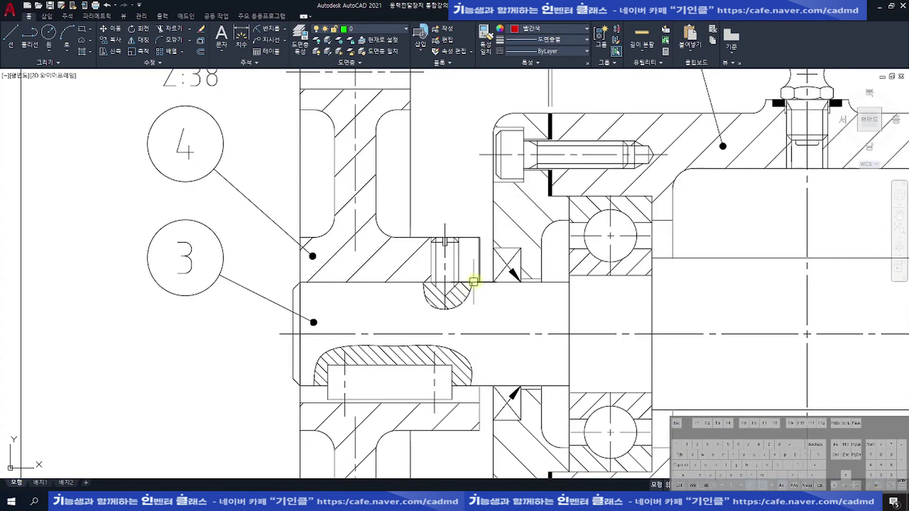
pyautogui.scroll(2, 475, 284)
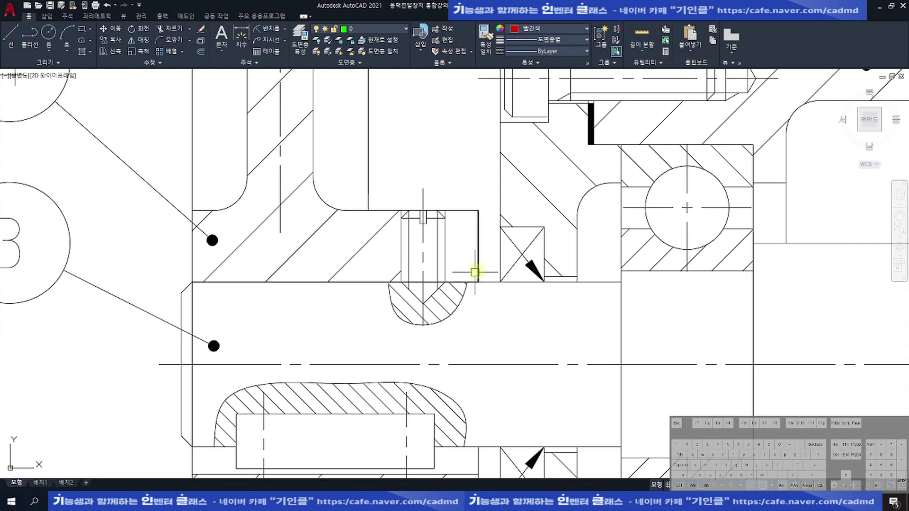
pyautogui.scroll(-2, 481, 272)
pyautogui.scroll(2, 452, 286)
pyautogui.scroll(-3, 442, 211)
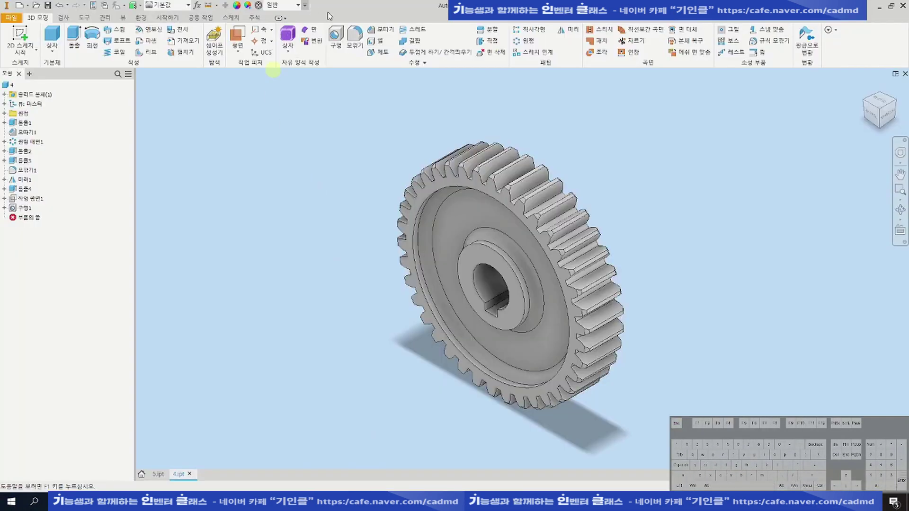
# In Inventor, chamfer the bore edge on the gear hub's protruding end by 1 mm
pyautogui.click(383, 29)
pyautogui.moveTo(299, 116); pyautogui.dragTo(237, 121)
pyautogui.write('1')
pyautogui.press('F4')
pyautogui.moveTo(537, 215); pyautogui.dragTo(457, 239)
pyautogui.click(559, 235)
pyautogui.scroll(-3, 563, 237)
pyautogui.click(332, 203)
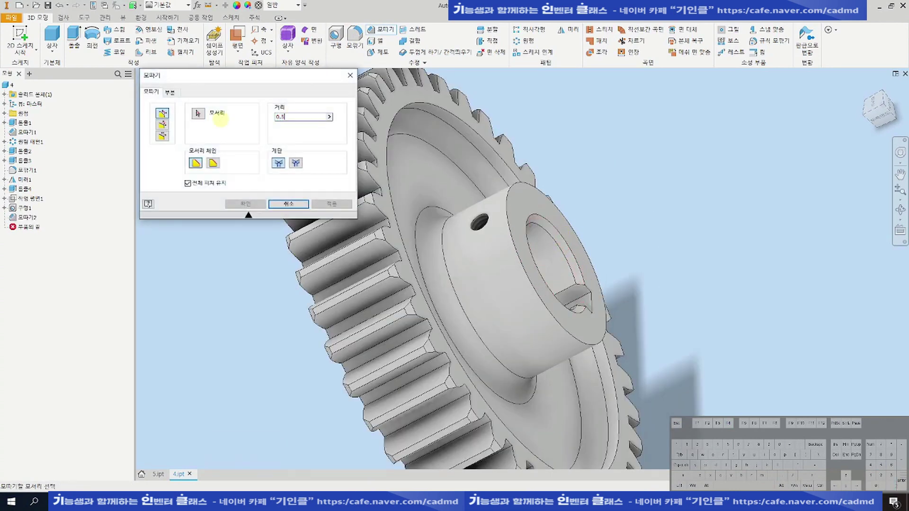
# Chamfer the mouth of the gear's set-screw hole by 0.5 mm and close part file 4
pyautogui.click(480, 217)
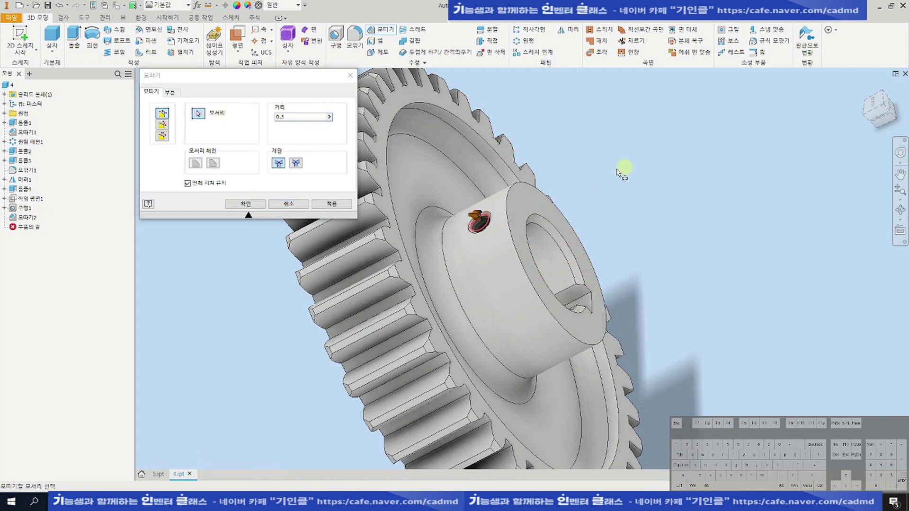
pyautogui.click(259, 204)
pyautogui.press('F6')
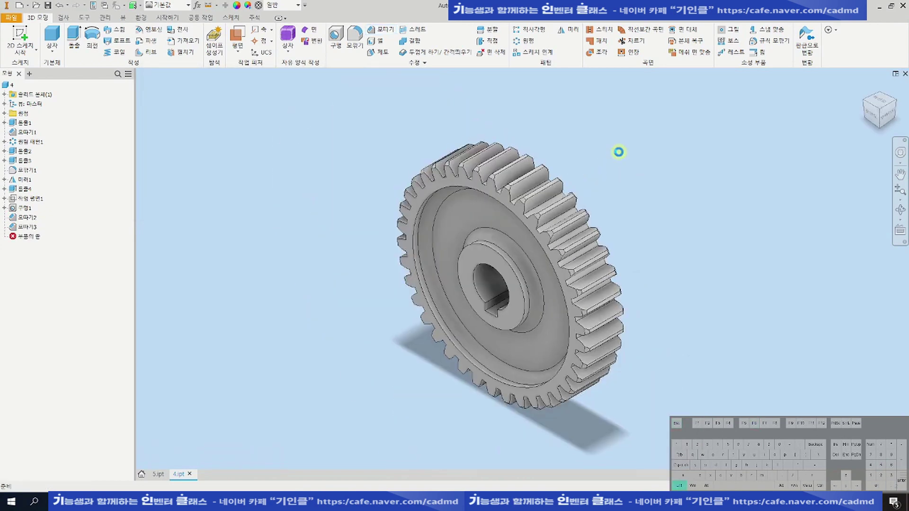
pyautogui.click(904, 74)
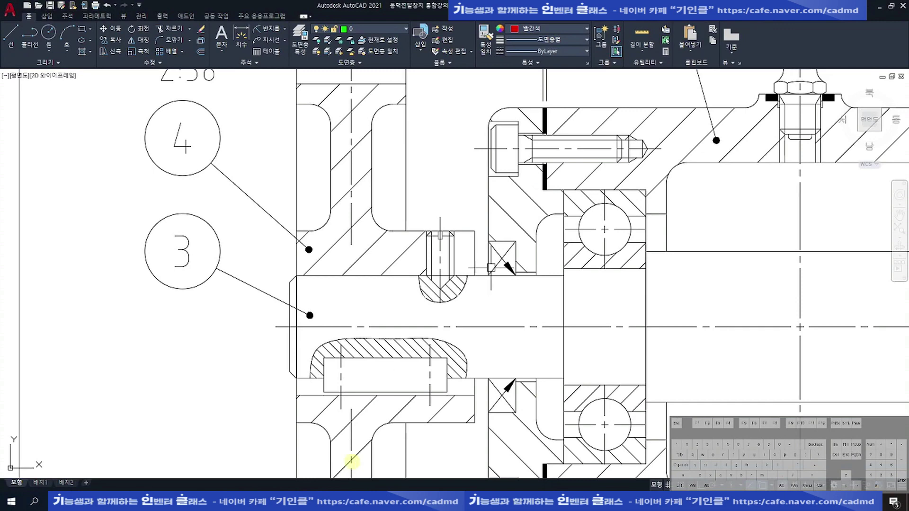
# Switch to AutoCAD and show the entire power transmission assembly drawing
pyautogui.scroll(-5, 442, 284)
pyautogui.scroll(2, 589, 268)
pyautogui.middleClick(589, 267)
pyautogui.middleClick(589, 268)
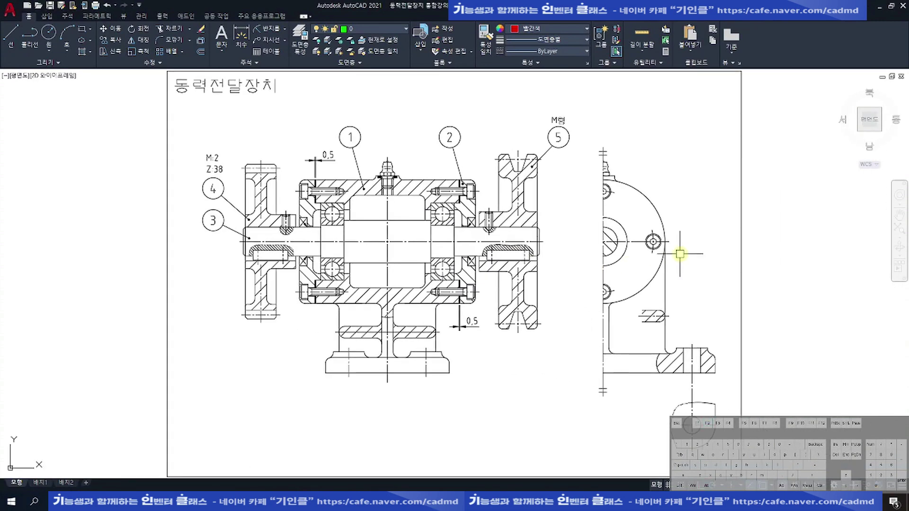